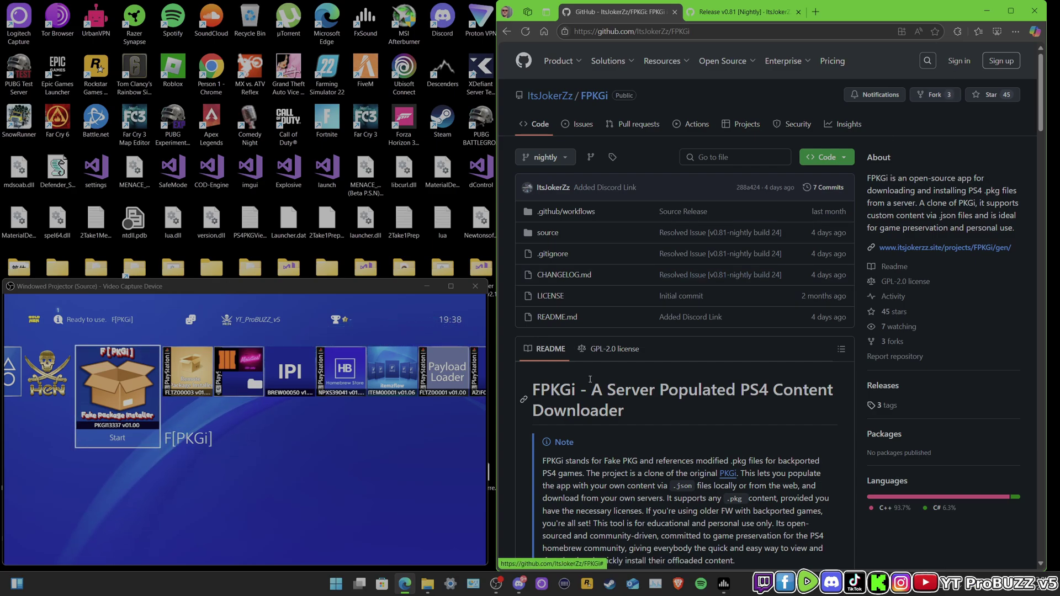
Read through the FPKGi README, then switch to the Release v0.81 [Nightly] tab
scroll(585, 373, "down", 1)
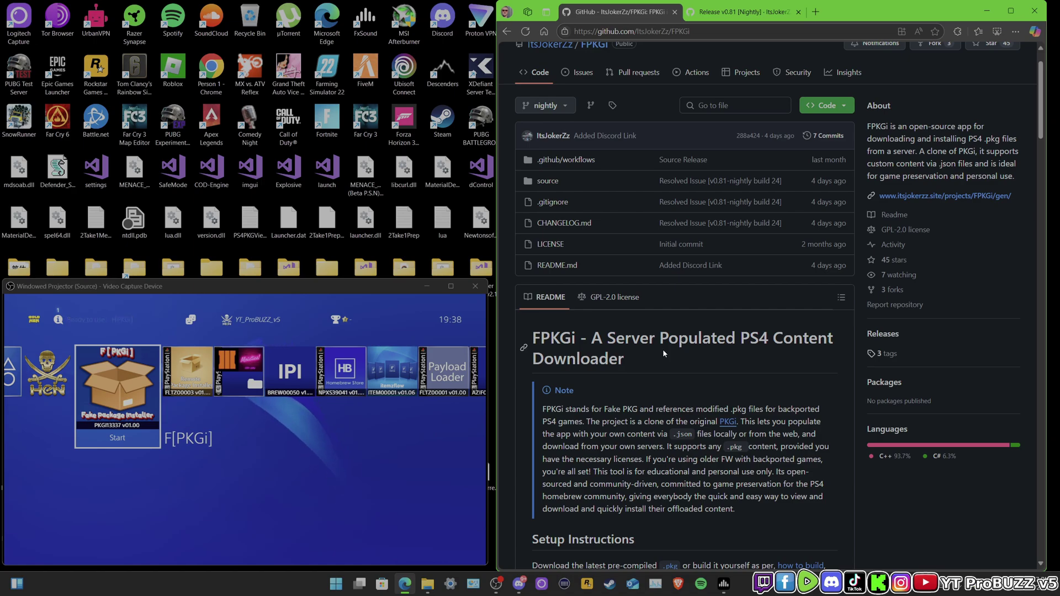
scroll(672, 333, "down", 3)
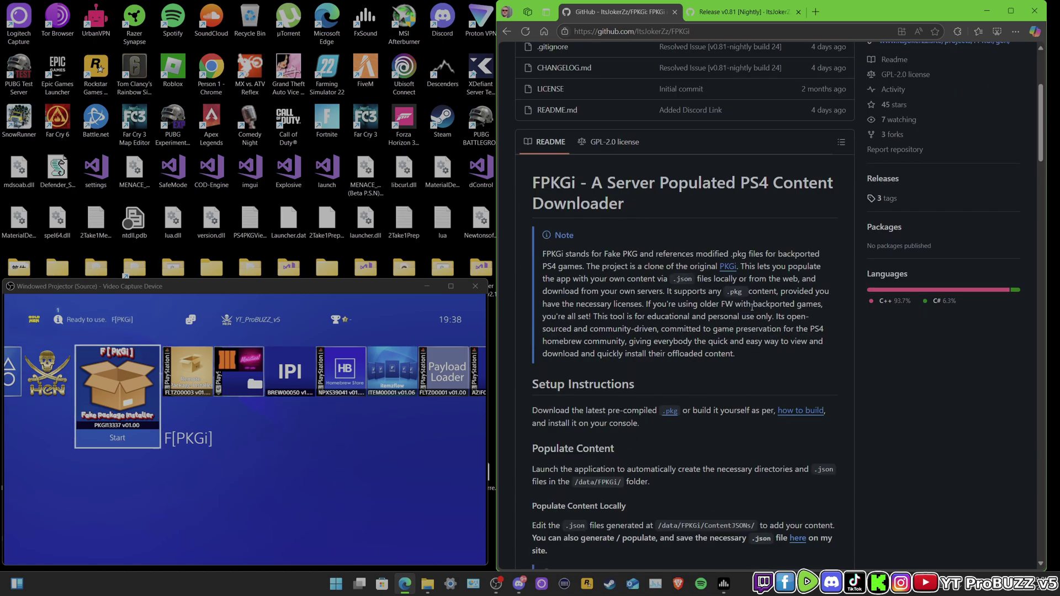
scroll(718, 288, "up", 3)
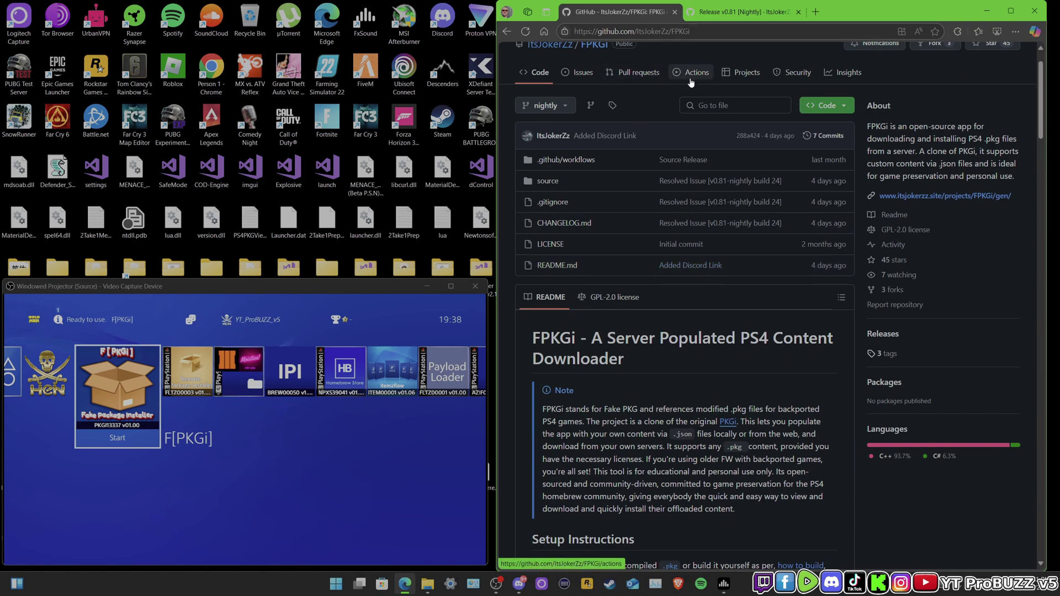
scroll(701, 98, "up", 1)
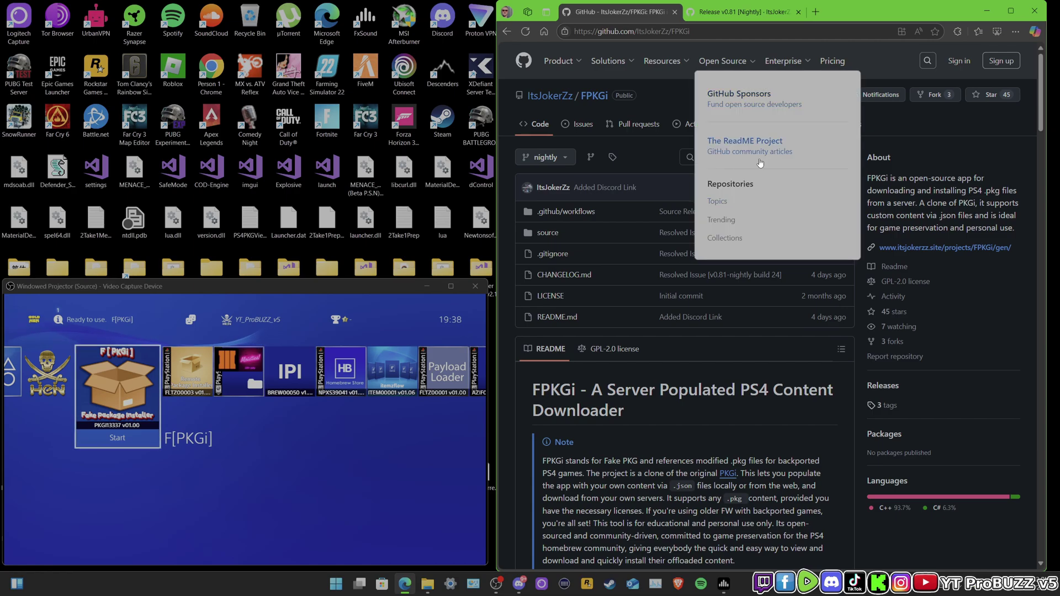
scroll(644, 323, "down", 6)
scroll(684, 285, "down", 12)
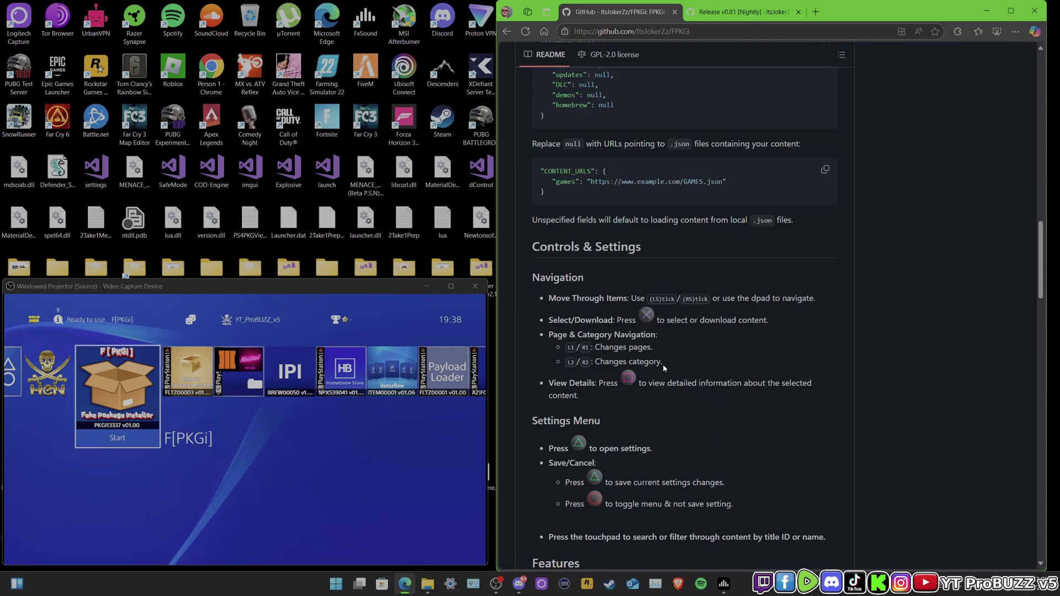
scroll(668, 351, "down", 6)
scroll(665, 365, "up", 11)
scroll(664, 381, "up", 5)
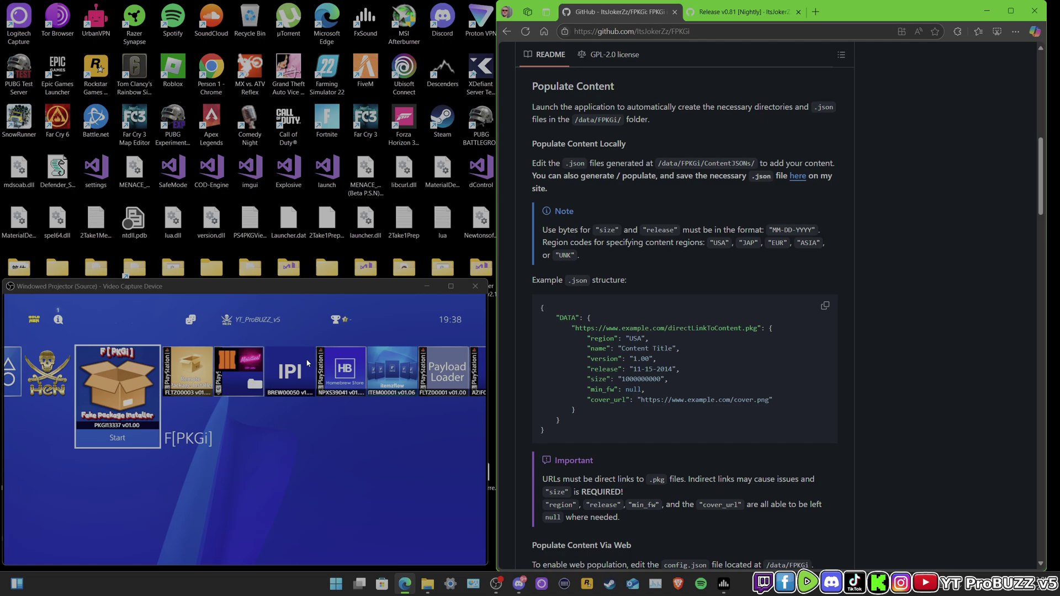
scroll(666, 273, "up", 8)
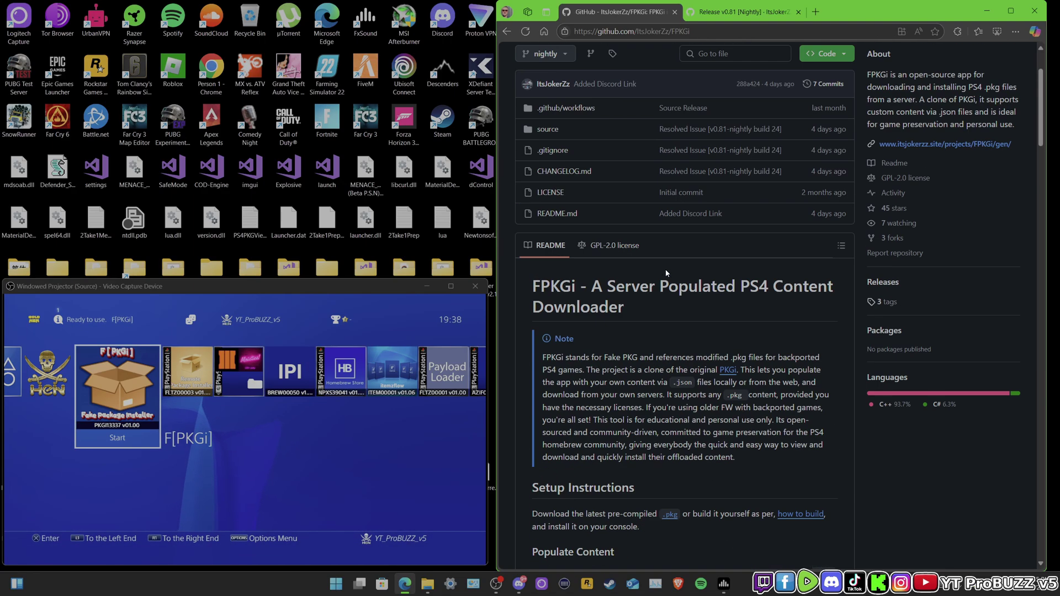
scroll(718, 270, "up", 2)
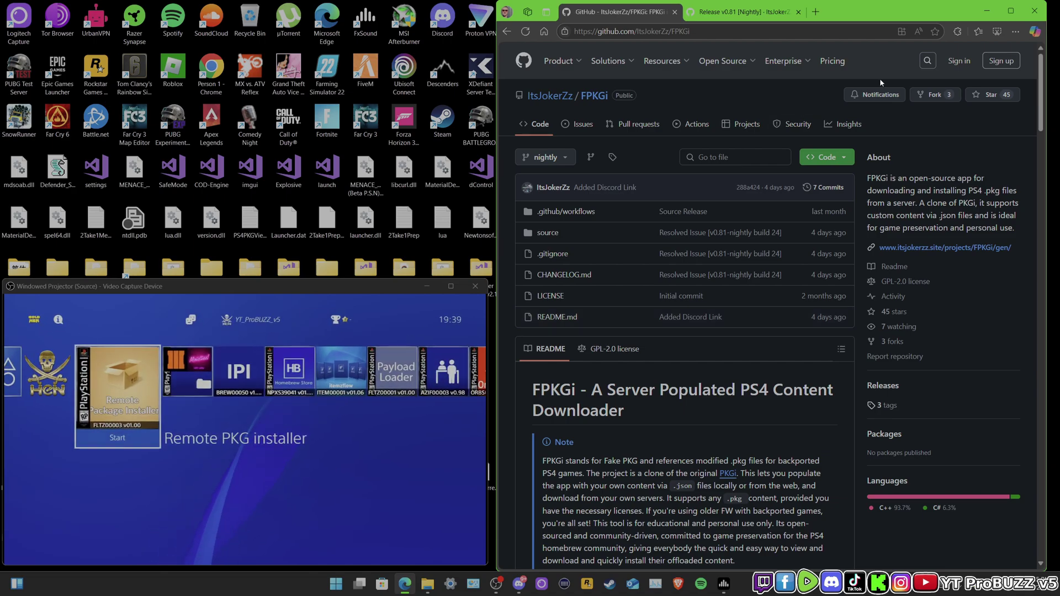
left_click(743, 11)
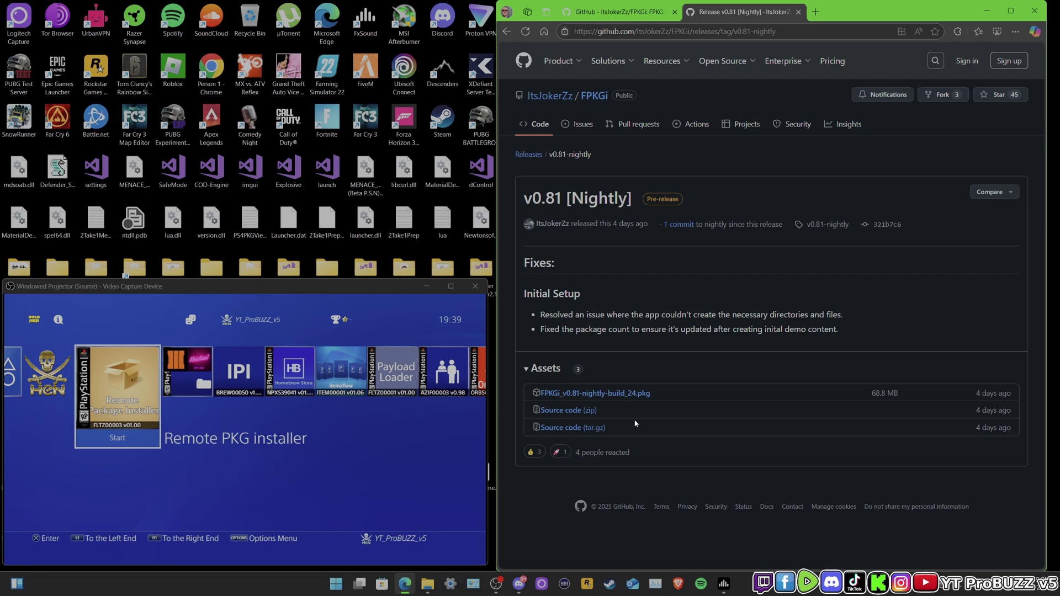
Check the FPKGi package's parameters, then launch PS4 Package Sender from the PS4 folder
left_click(990, 10)
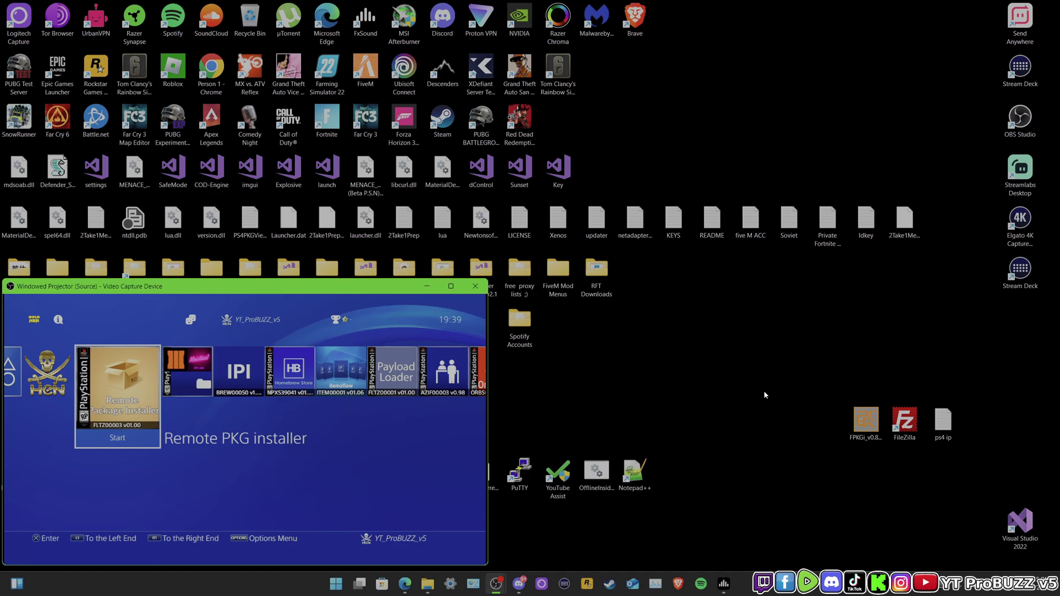
double_click(866, 421)
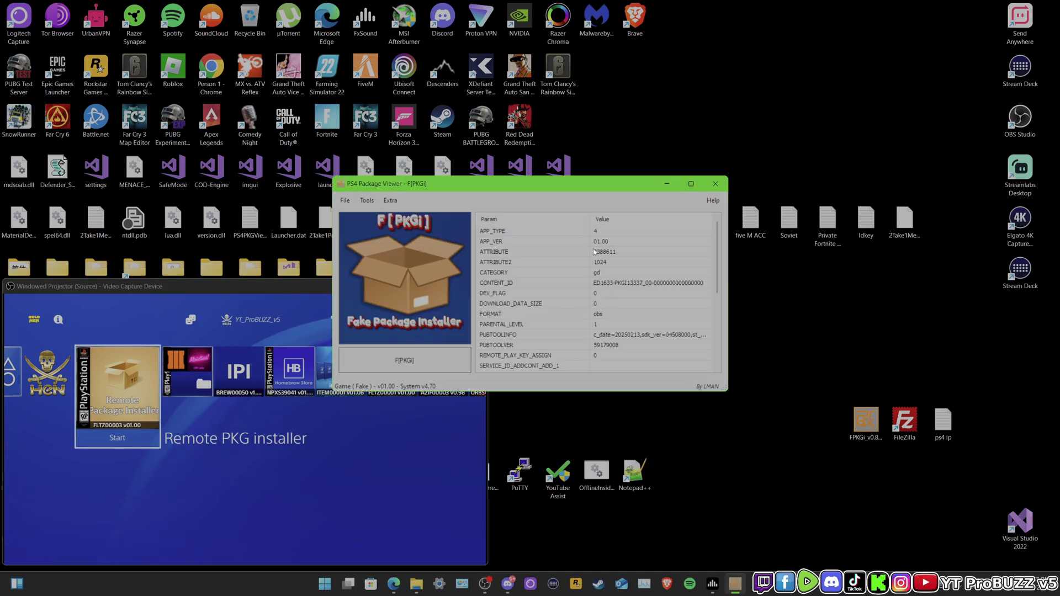
left_click_drag(622, 189, 506, 52)
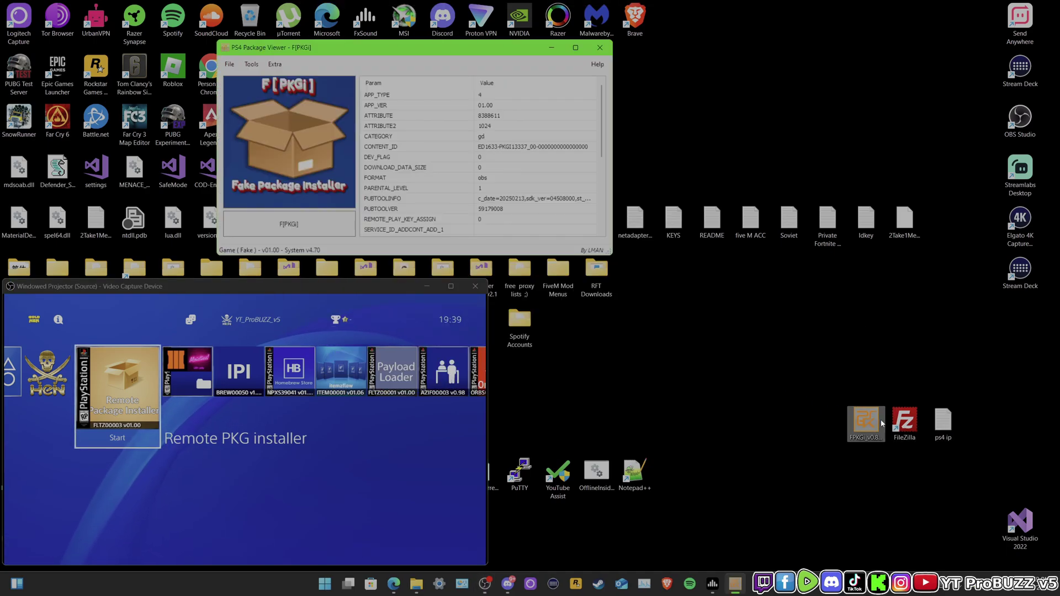
left_click(427, 286)
double_click(96, 372)
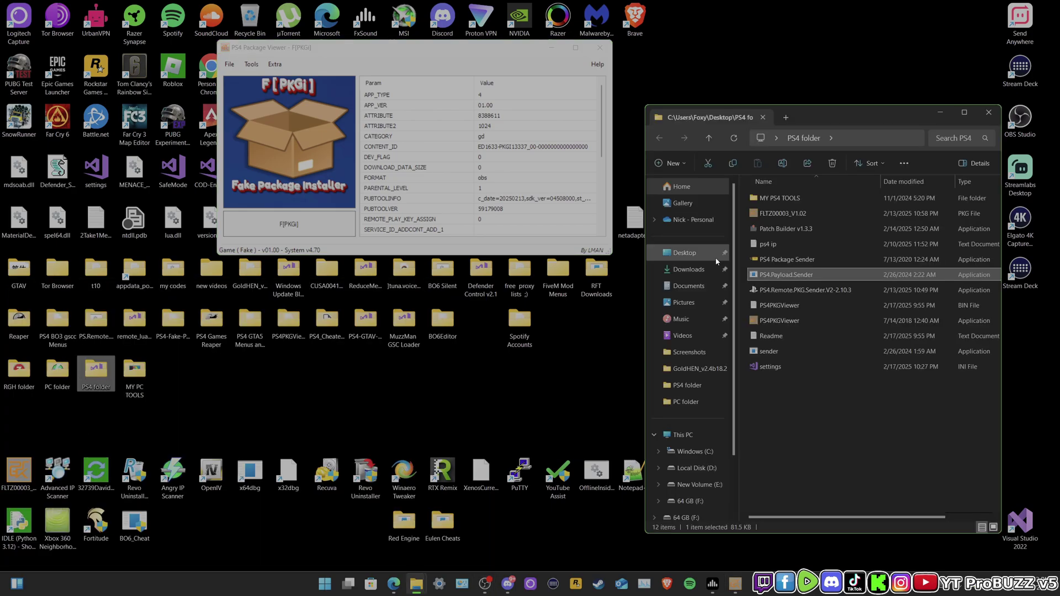
double_click(790, 259)
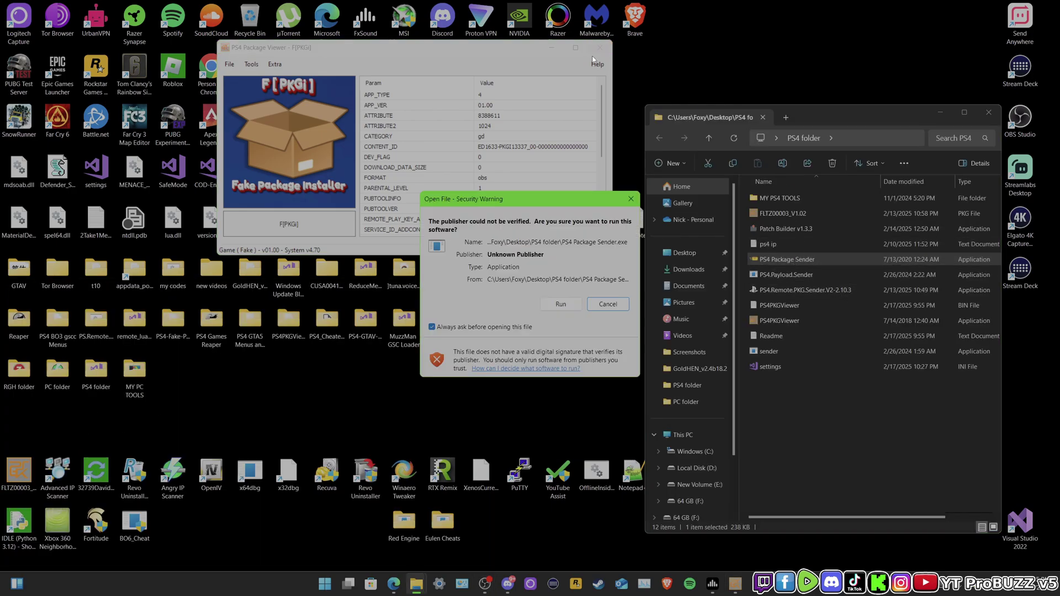
left_click(551, 48)
Queue FPKGi_v0.81-nightly-build_24.pkg in Package Sender and send all to the PS4
left_click(561, 304)
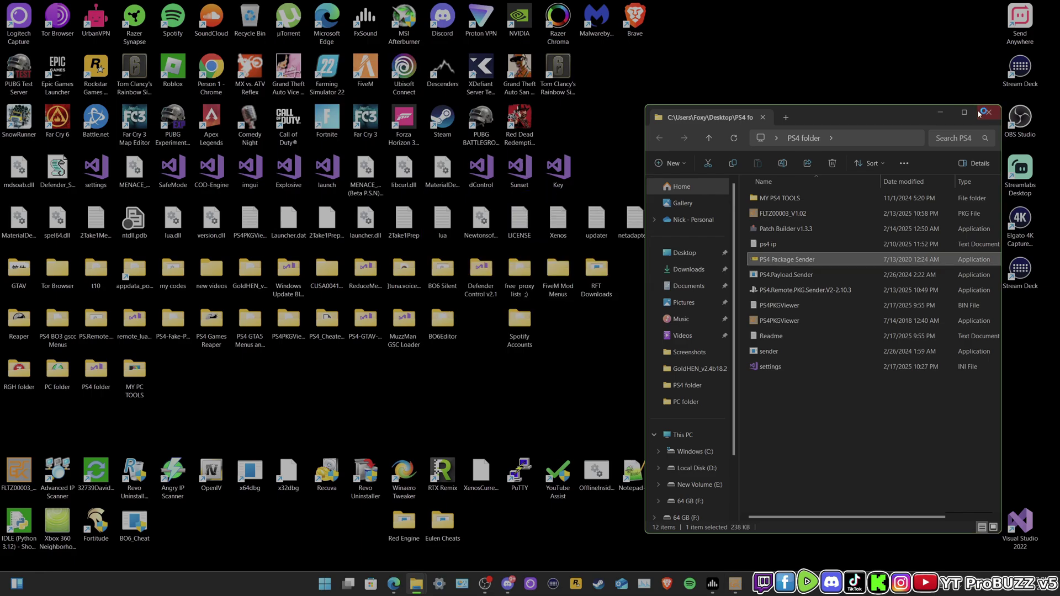
left_click(940, 113)
left_click_drag(133, 22, 778, 82)
mouse_move(473, 580)
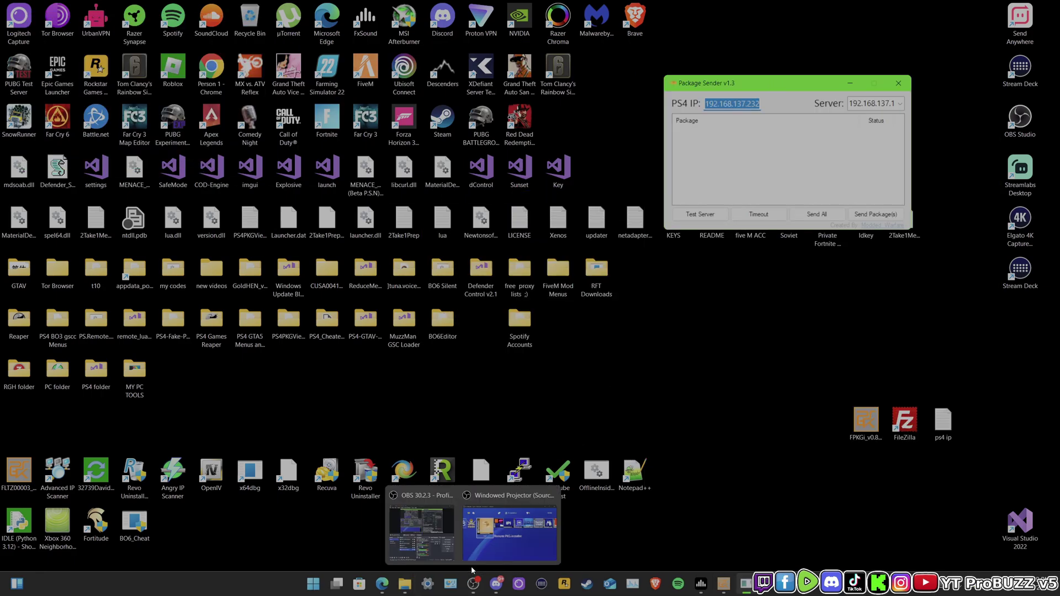
left_click(504, 536)
left_click(763, 148)
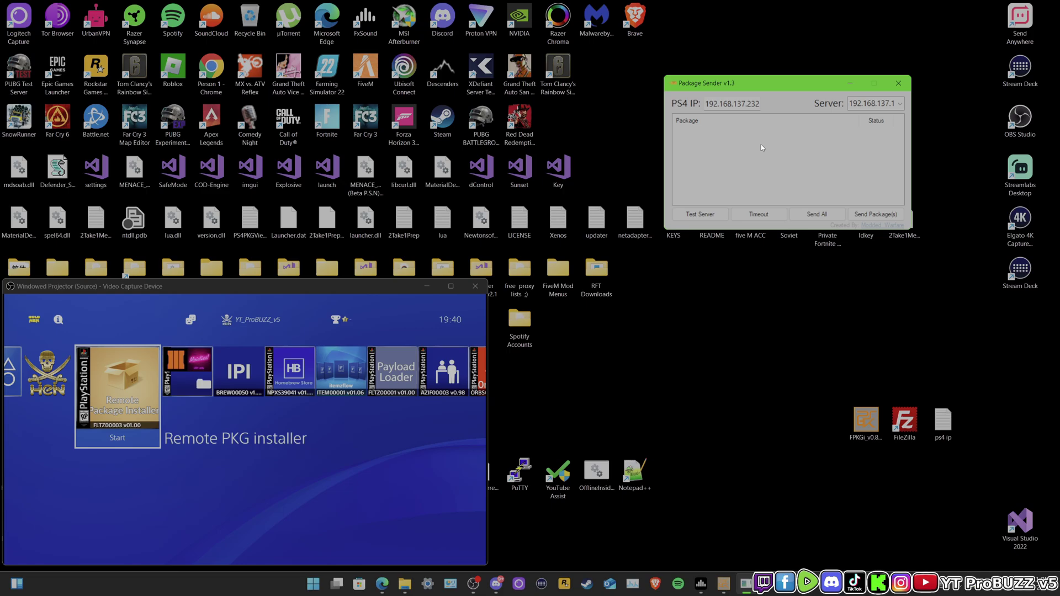
left_click_drag(866, 420, 770, 138)
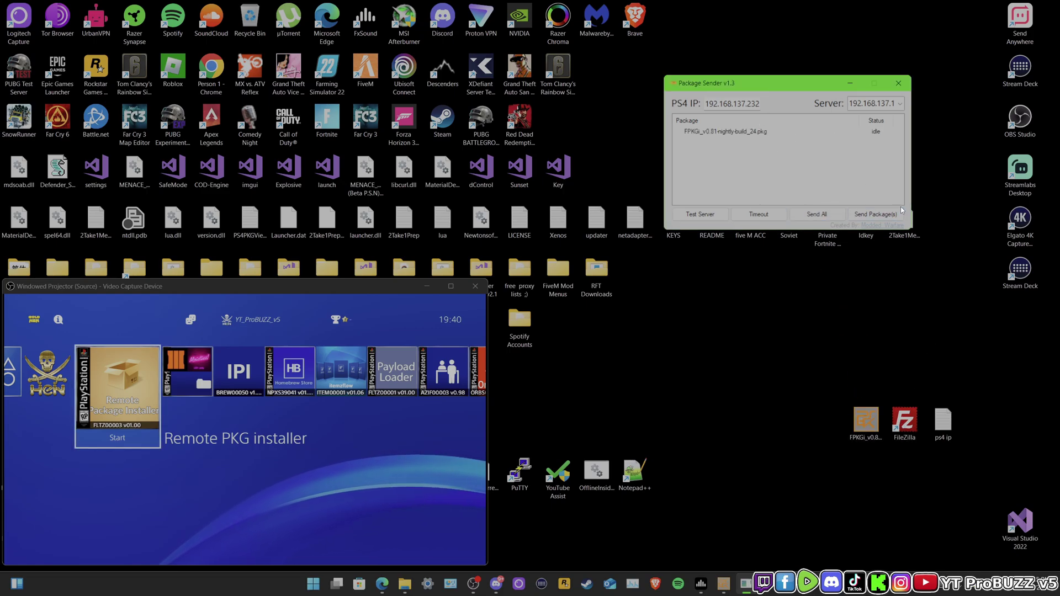
left_click(813, 215)
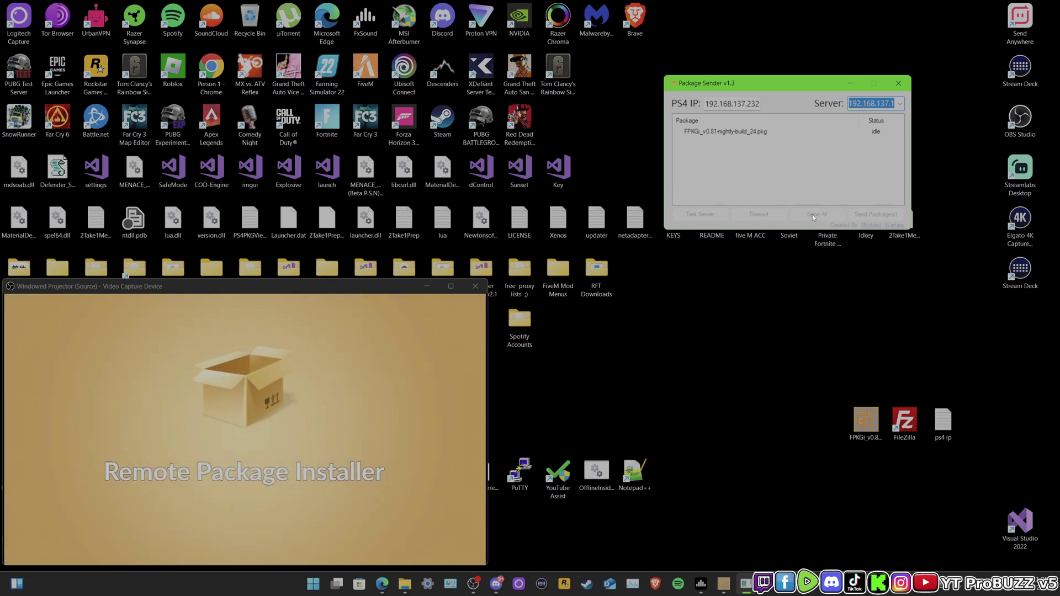
left_click(750, 134)
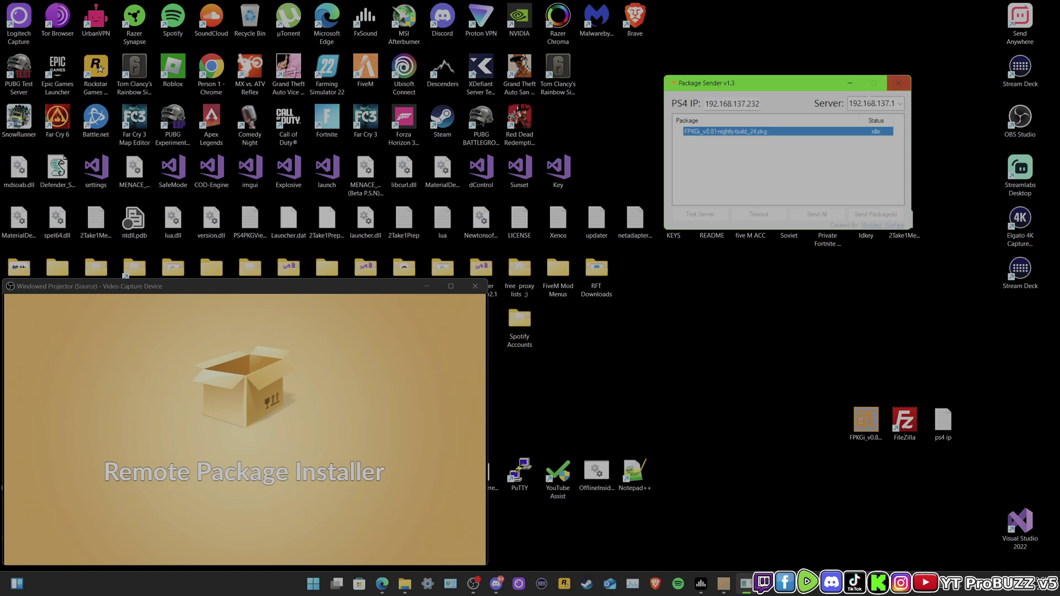
Close and relaunch PS4 Package Sender from the PS4 folder, approving the unsigned app
left_click(898, 83)
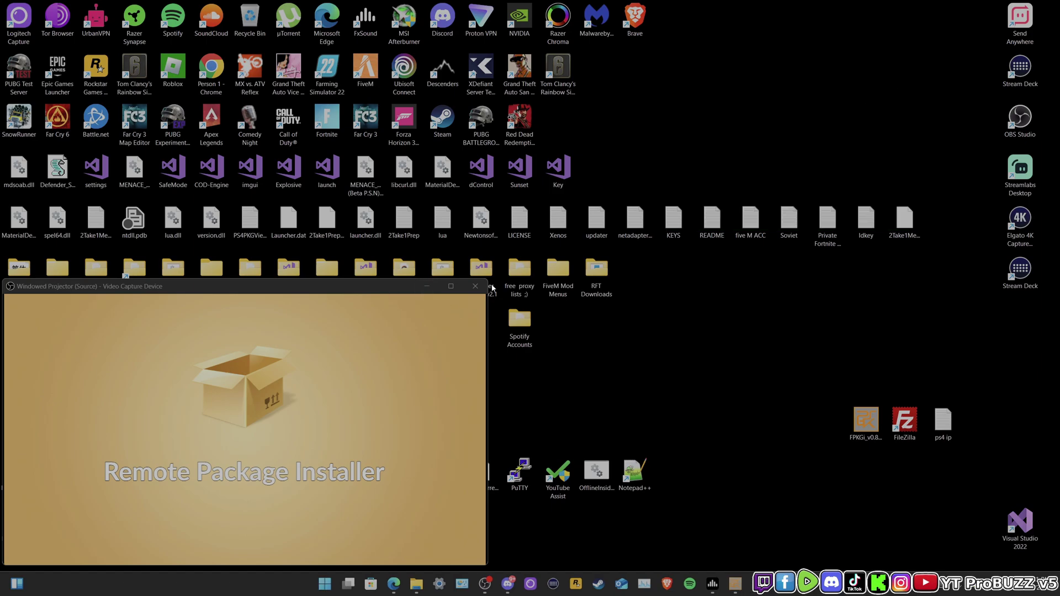
left_click(475, 286)
double_click(96, 374)
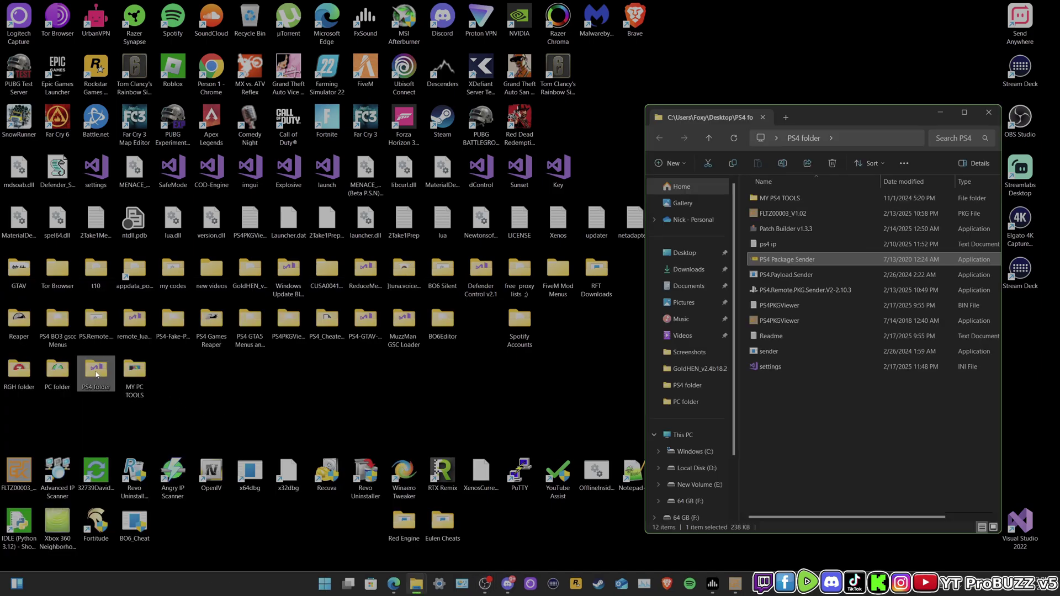
double_click(819, 260)
left_click(561, 305)
left_click(935, 117)
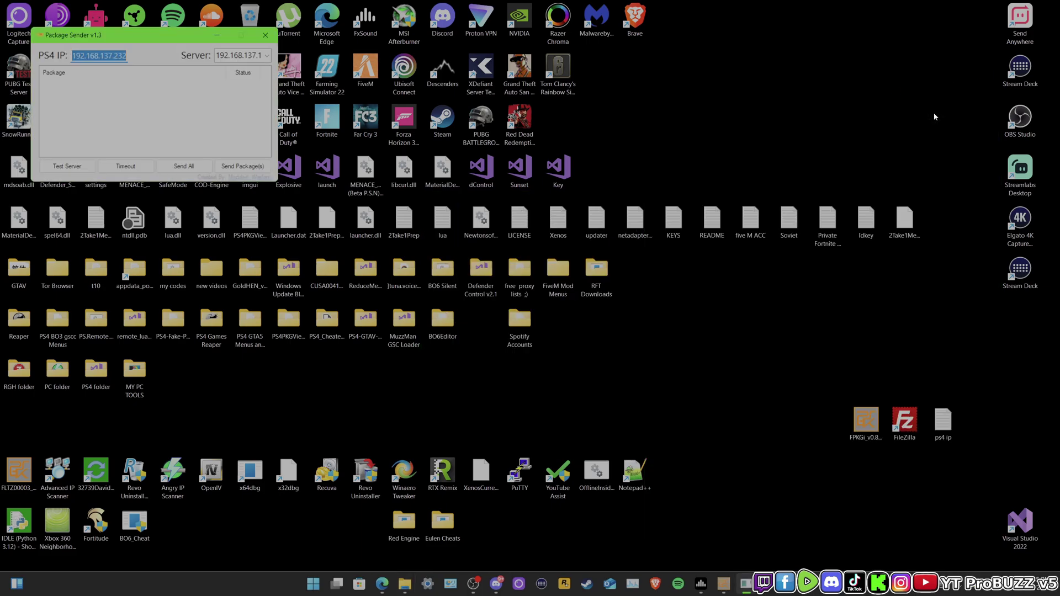
left_click_drag(128, 41, 1018, 241)
Re-add the FPKGi pkg, send it, and watch the PS4 projector for 'Ready to use'
left_click_drag(866, 423, 959, 317)
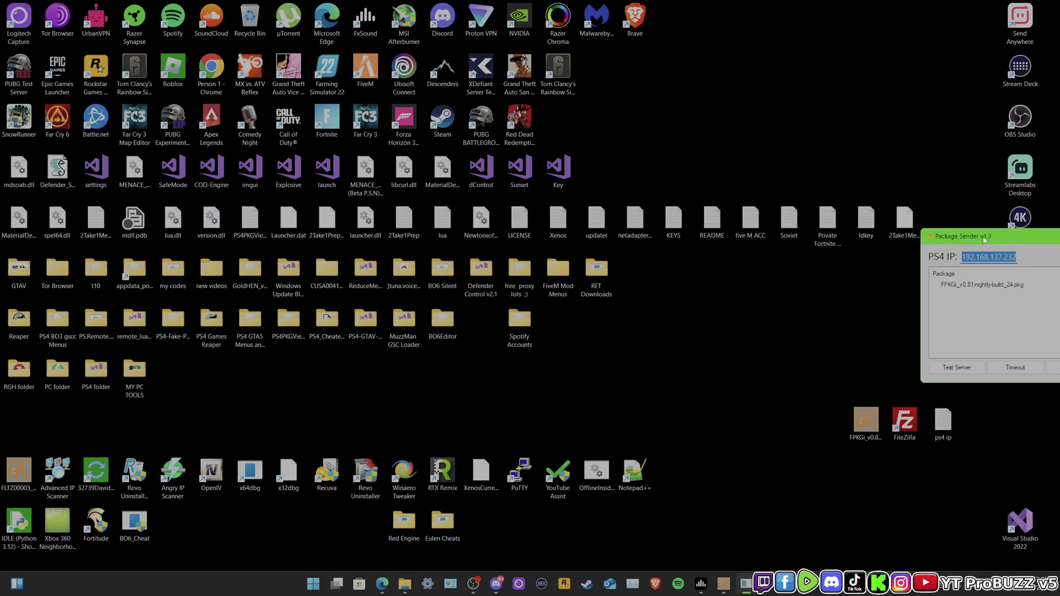
left_click_drag(1022, 236, 770, 199)
key("Tab")
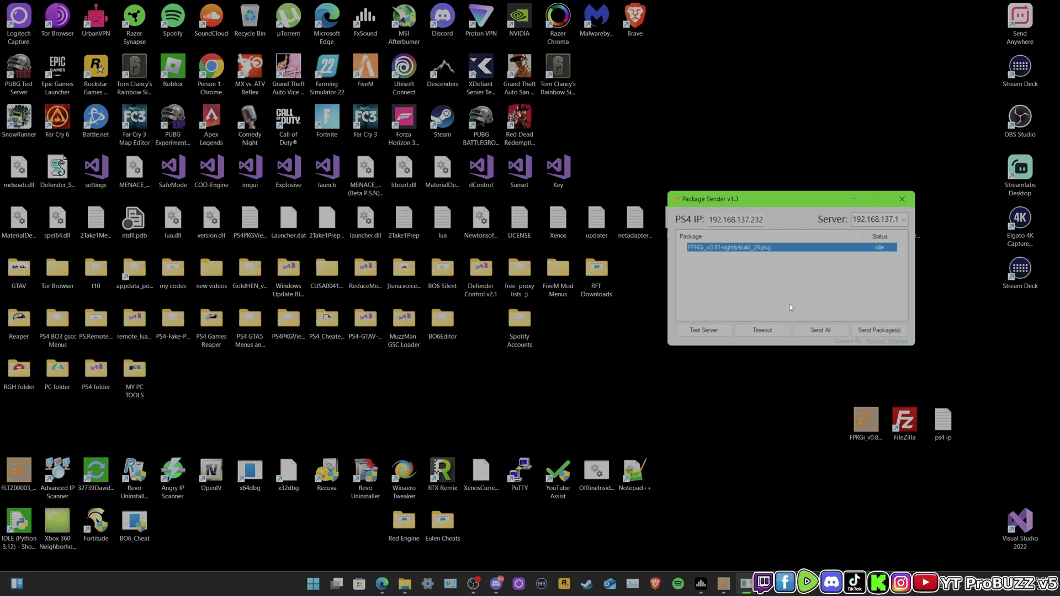
left_click(818, 333)
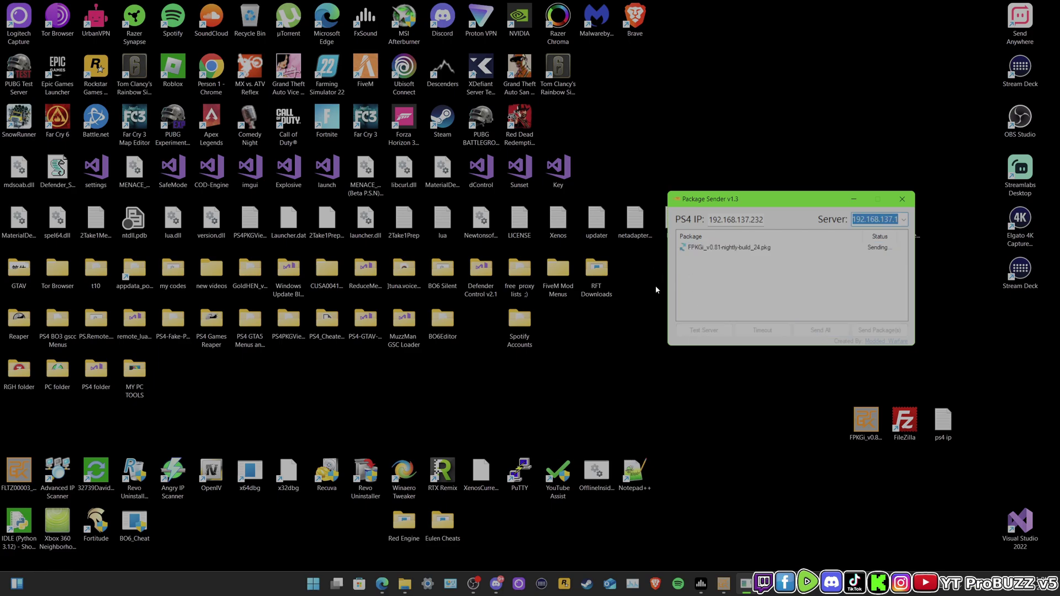
mouse_move(469, 586)
left_click(501, 546)
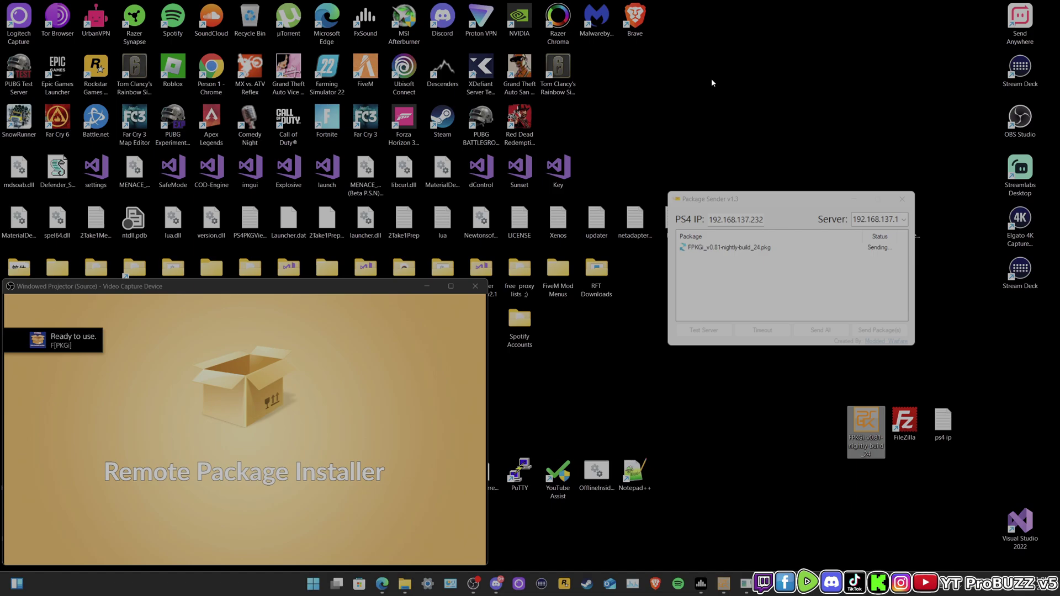
Enlarge the PS4 projector, then launch FileZilla and paste 192.168.137.232 as the Host
left_click(853, 198)
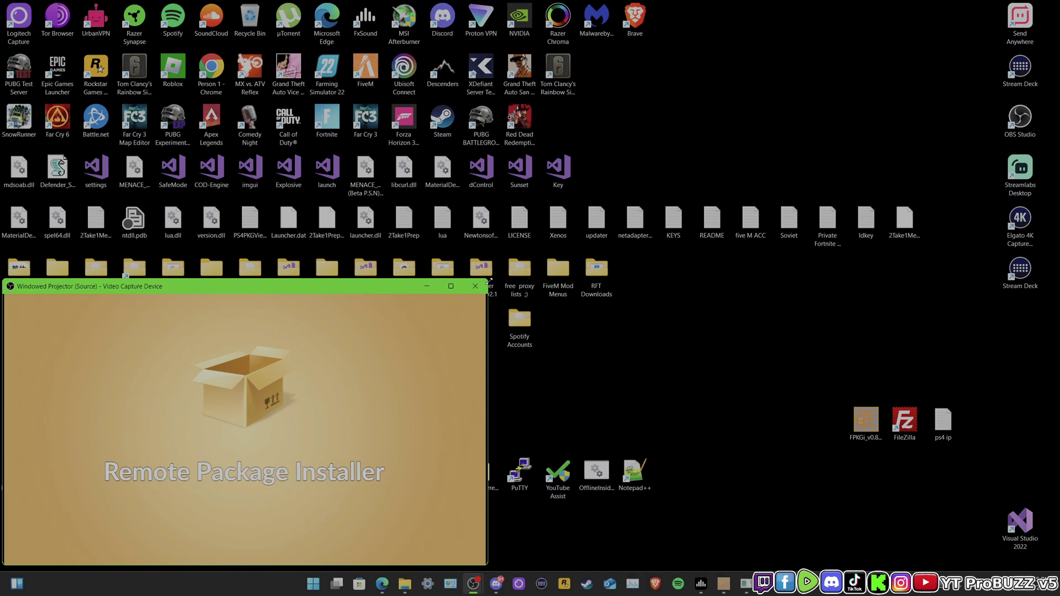
left_click_drag(489, 278, 579, 256)
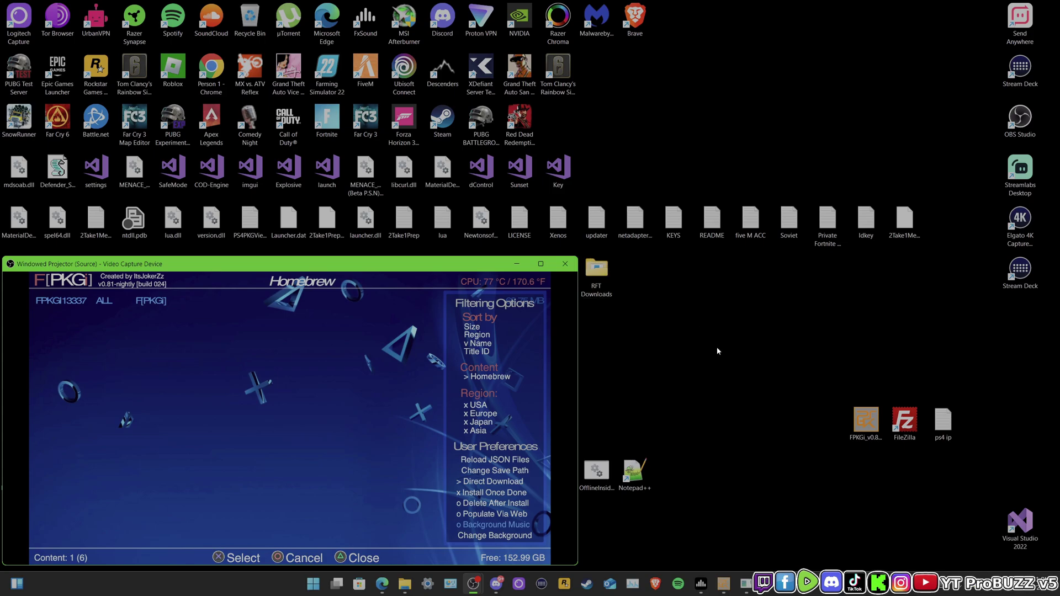
double_click(907, 423)
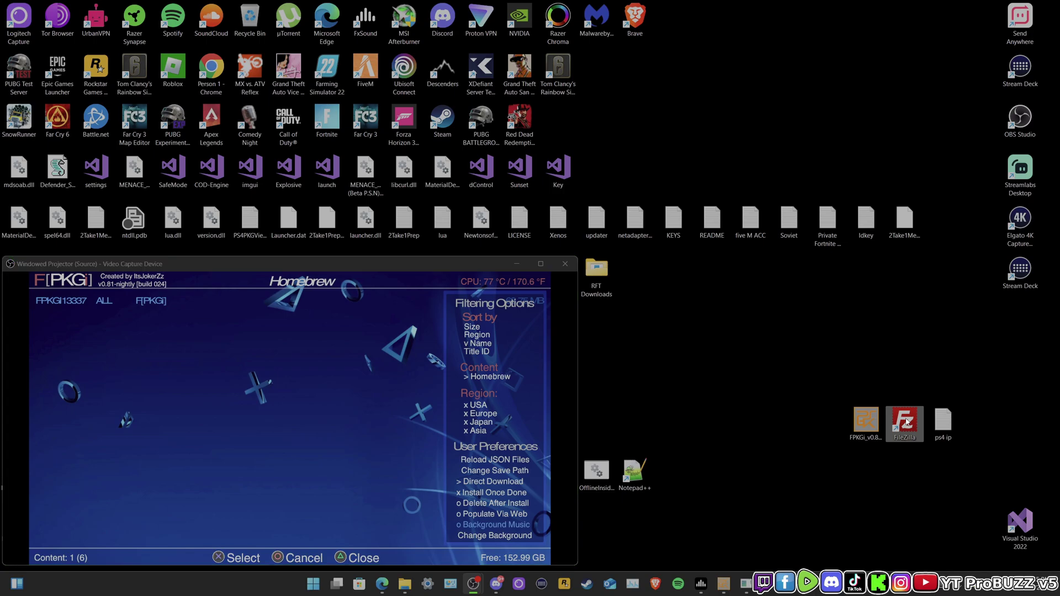
left_click(641, 458)
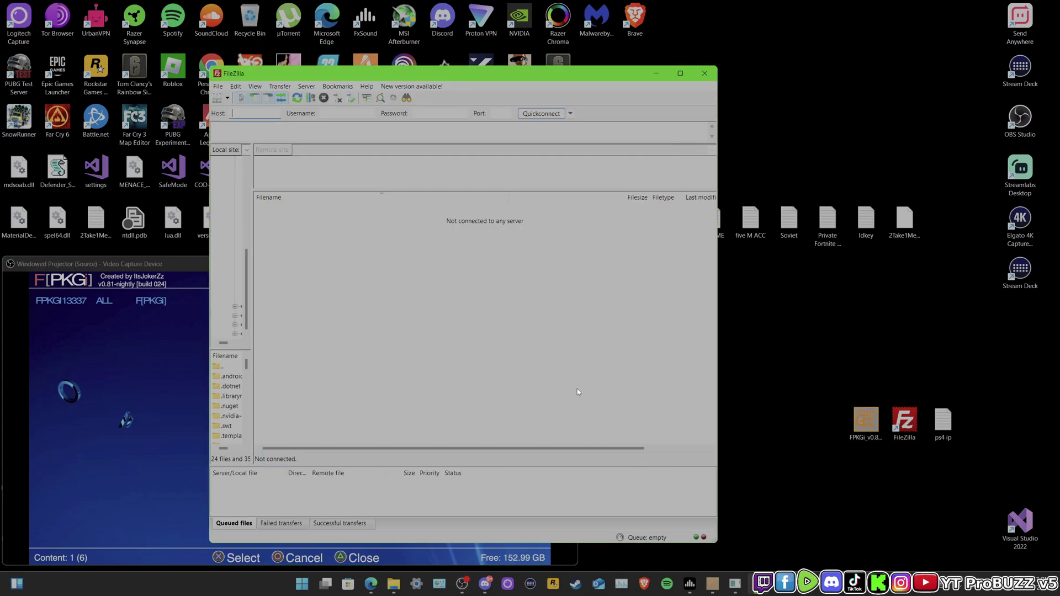
left_click(254, 113)
type("192.168.137.232")
left_click(497, 114)
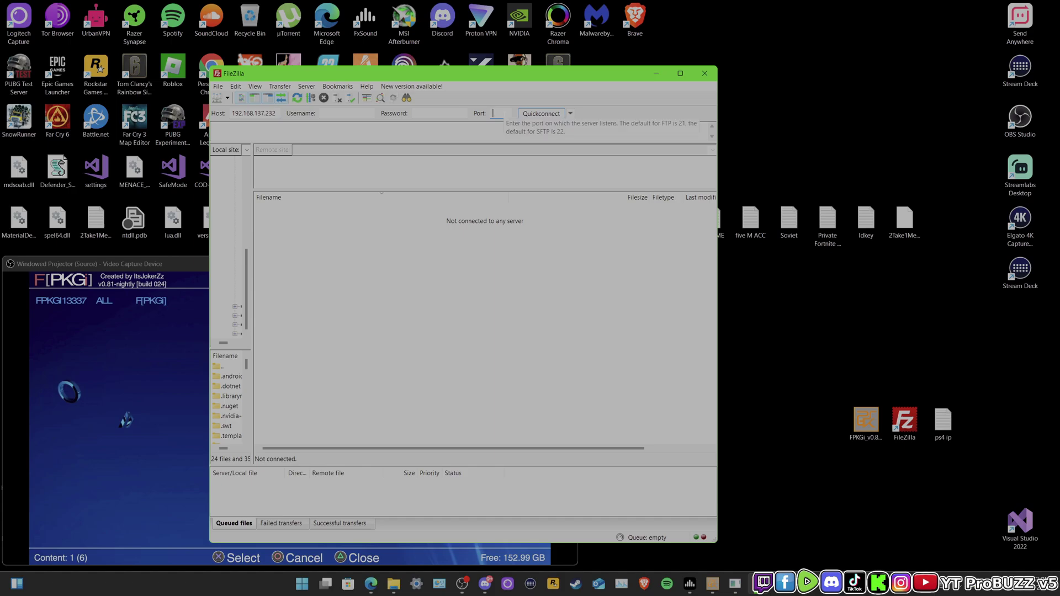
Quickconnect to the PS4 on port 2121, accepting the insecure FTP warning
type("2121")
left_click(544, 114)
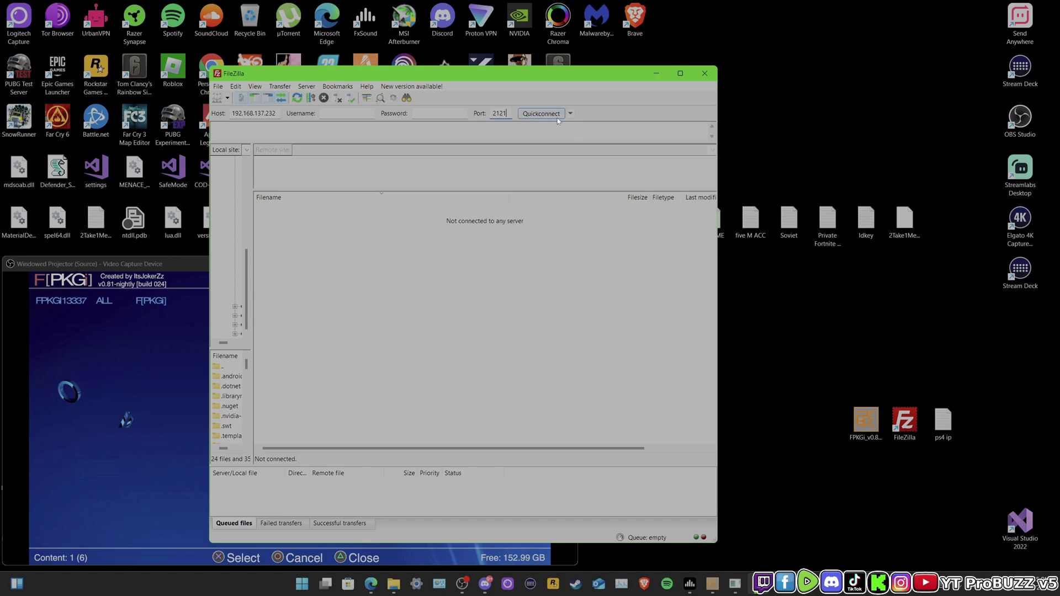
left_click(502, 352)
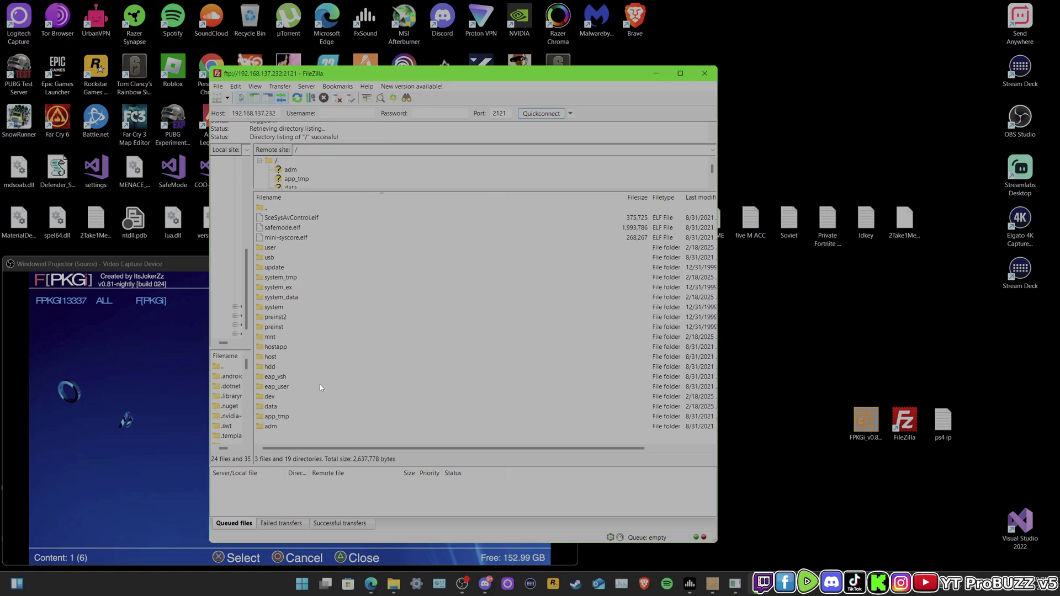
Browse the remote pane into /data/FPKGi/ContentJSONs to show its six JSON files
double_click(287, 406)
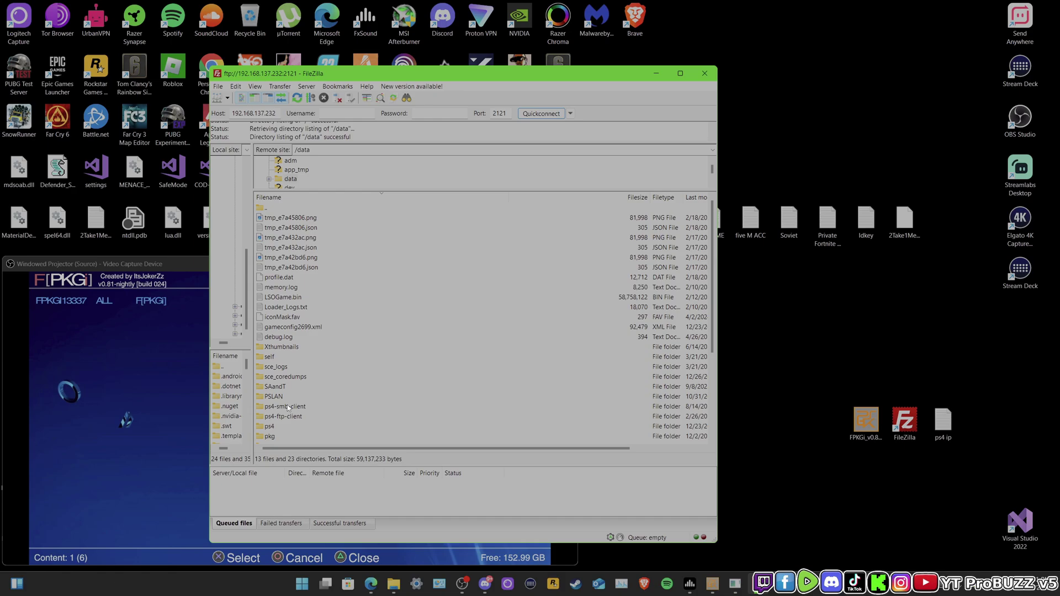
scroll(307, 326, "down", 5)
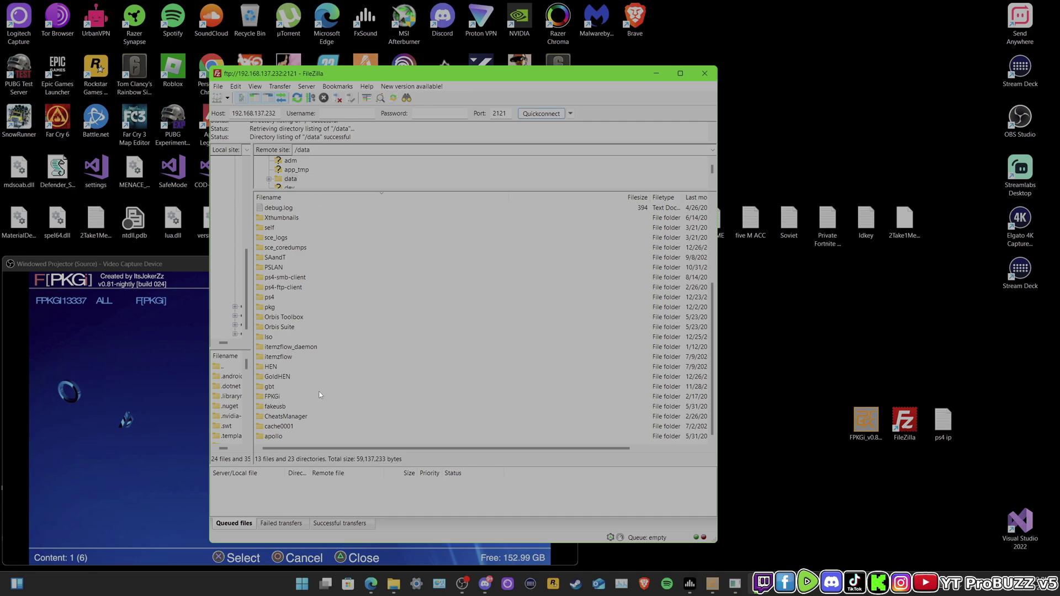
double_click(280, 397)
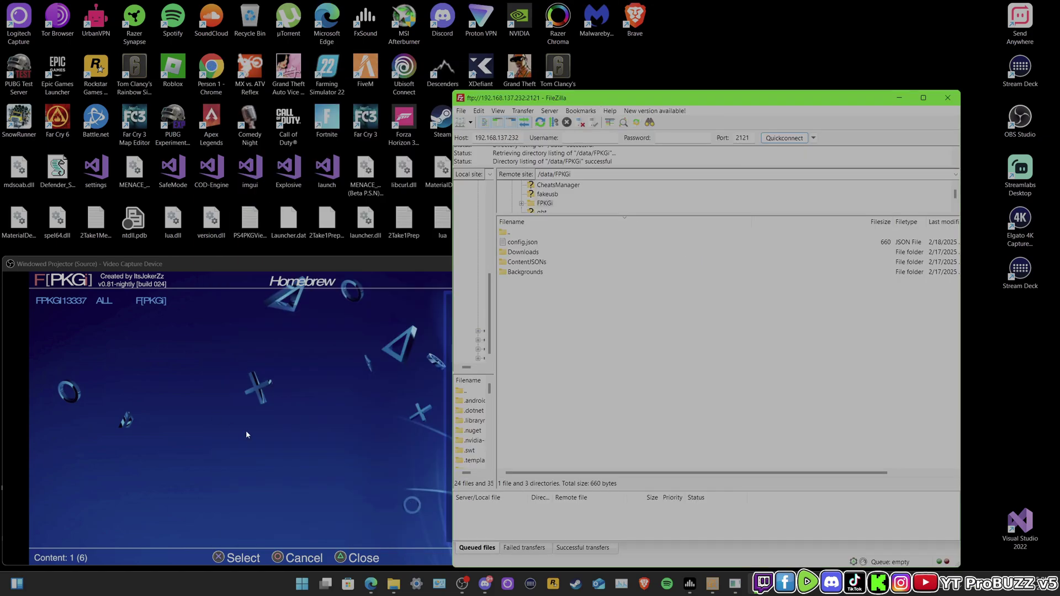
double_click(520, 272)
double_click(514, 232)
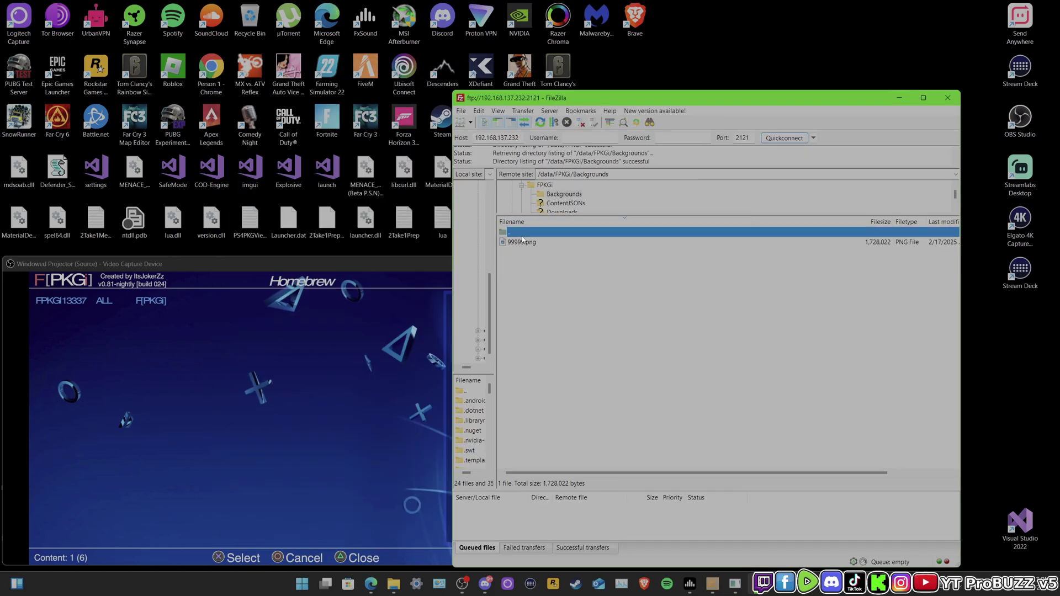
double_click(539, 263)
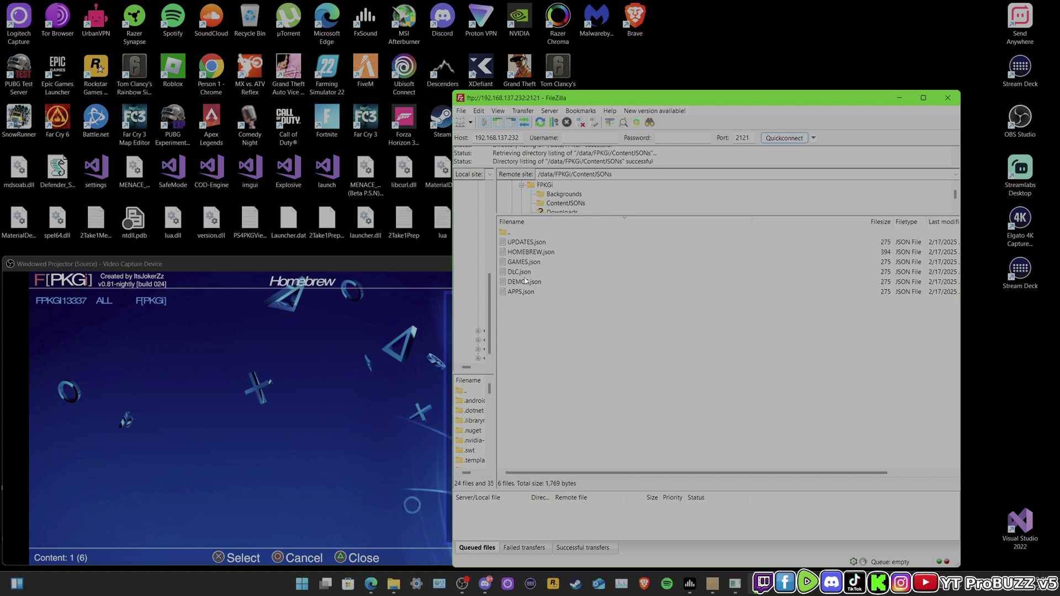
left_click_drag(555, 93, 483, 87)
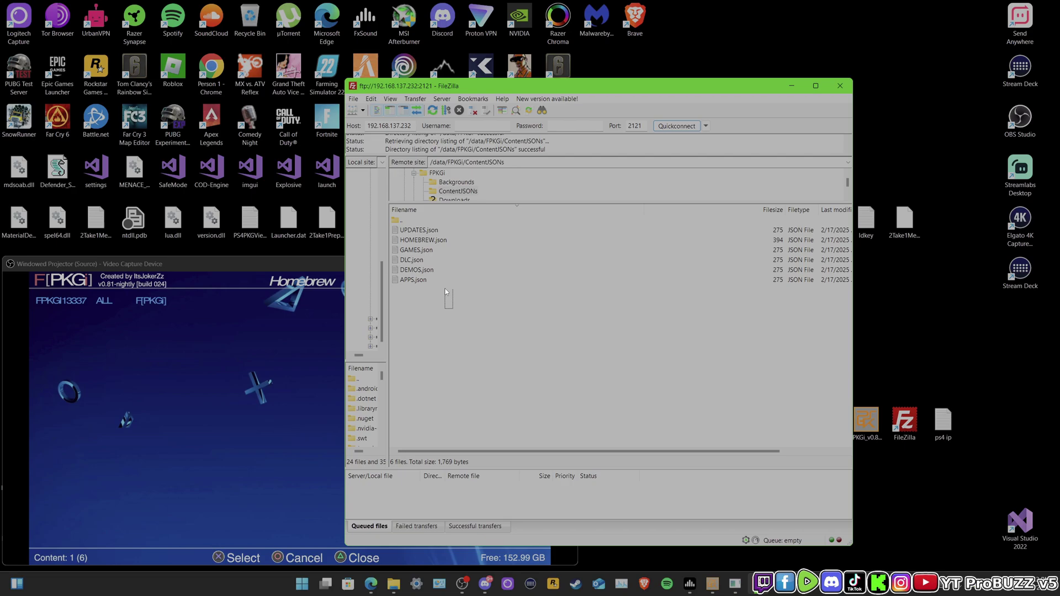
Box-select the six JSON files in ContentJSONs, then clear the selection
left_click_drag(445, 293, 425, 232)
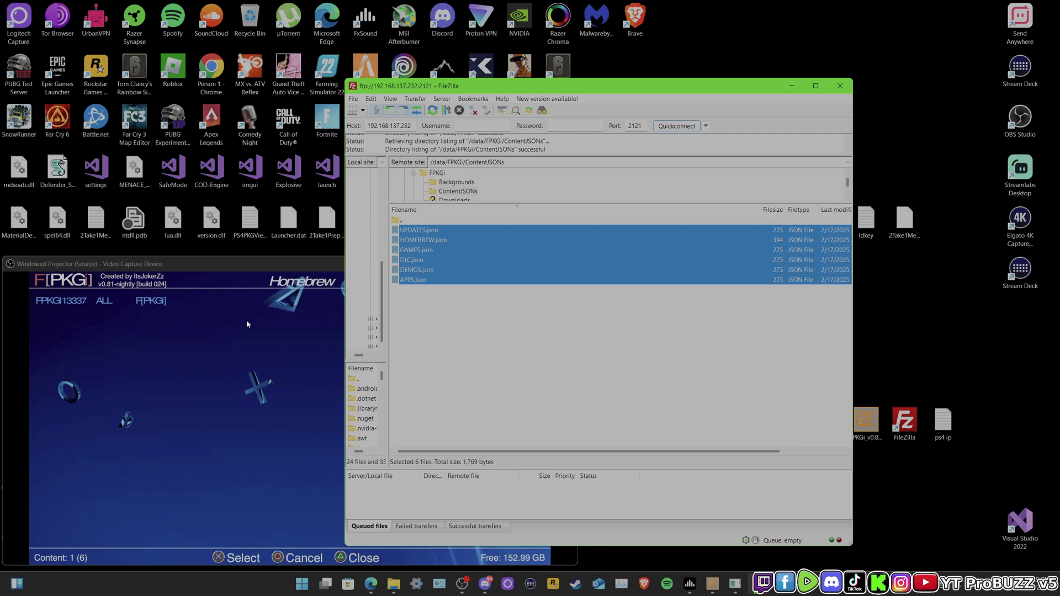
left_click(519, 314)
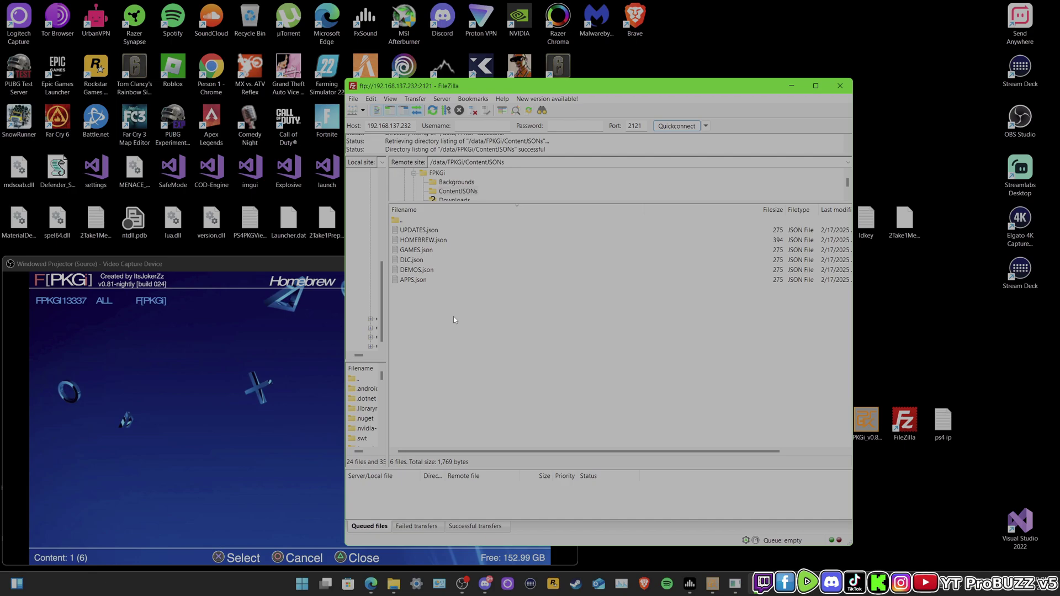
Return to /data/FPKGi and drag config.json onto the desktop
double_click(422, 221)
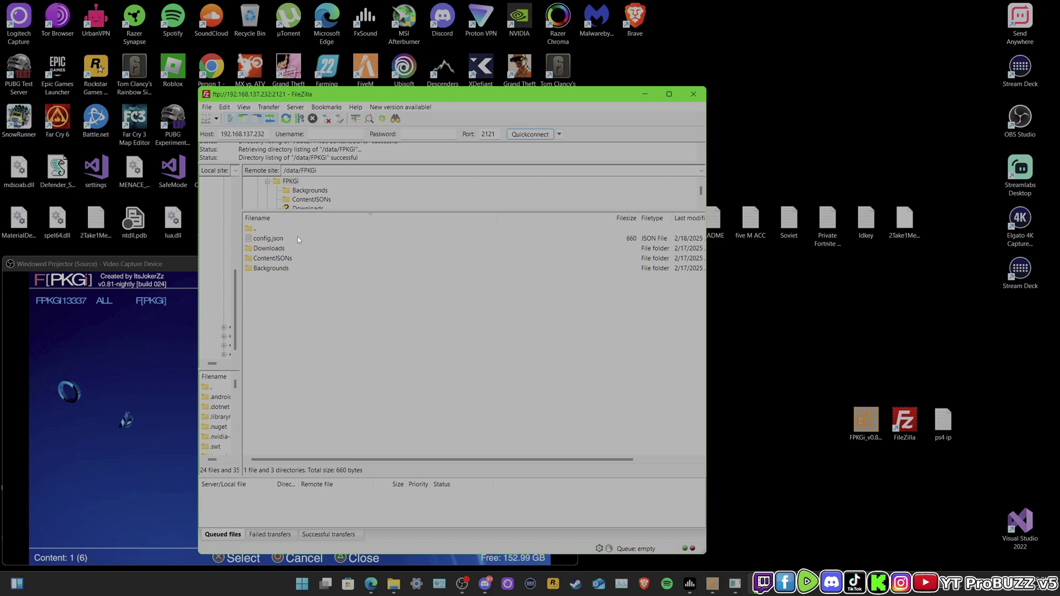
left_click(263, 241)
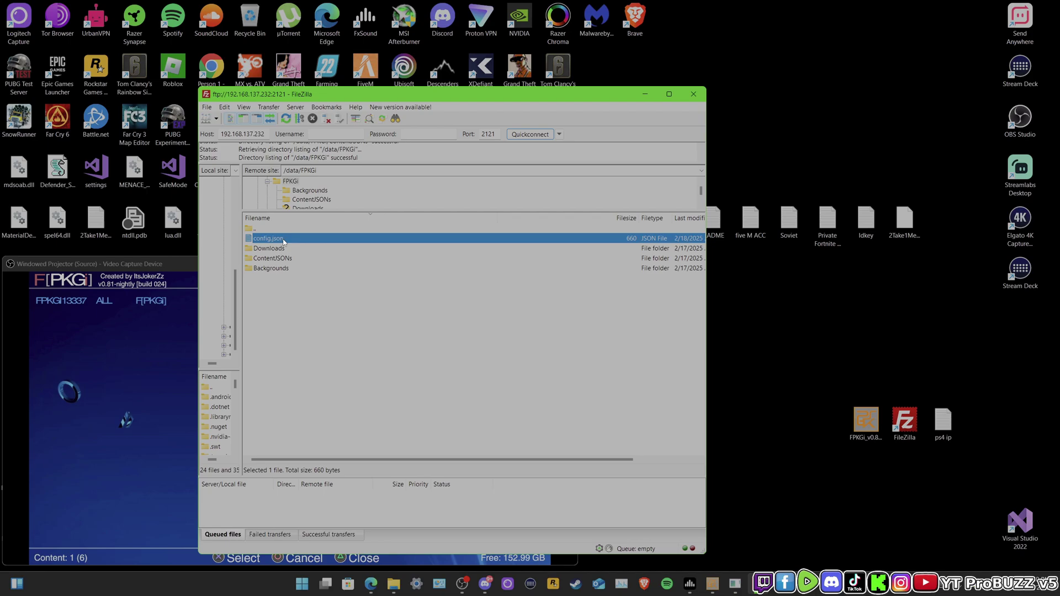
left_click_drag(307, 238, 822, 331)
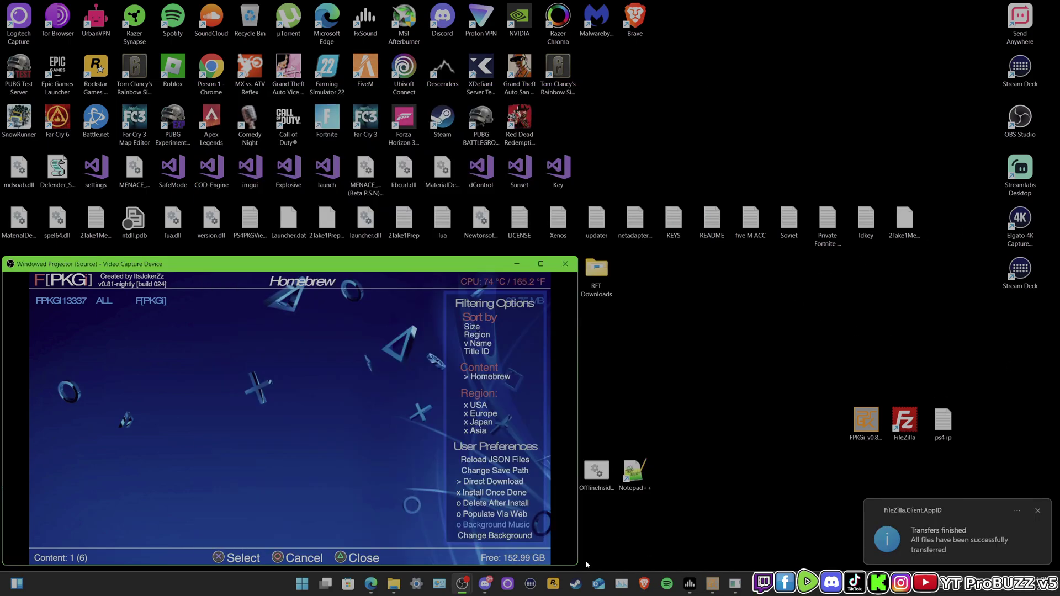
Open the downloaded config file with Visual Studio 2022
left_click(516, 264)
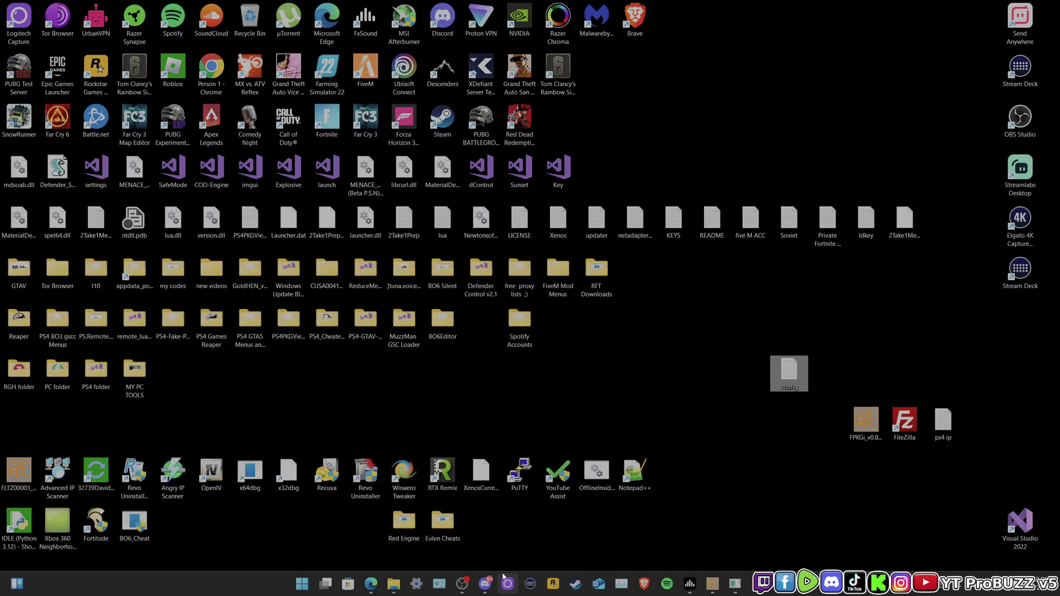
mouse_move(462, 584)
left_click(479, 537)
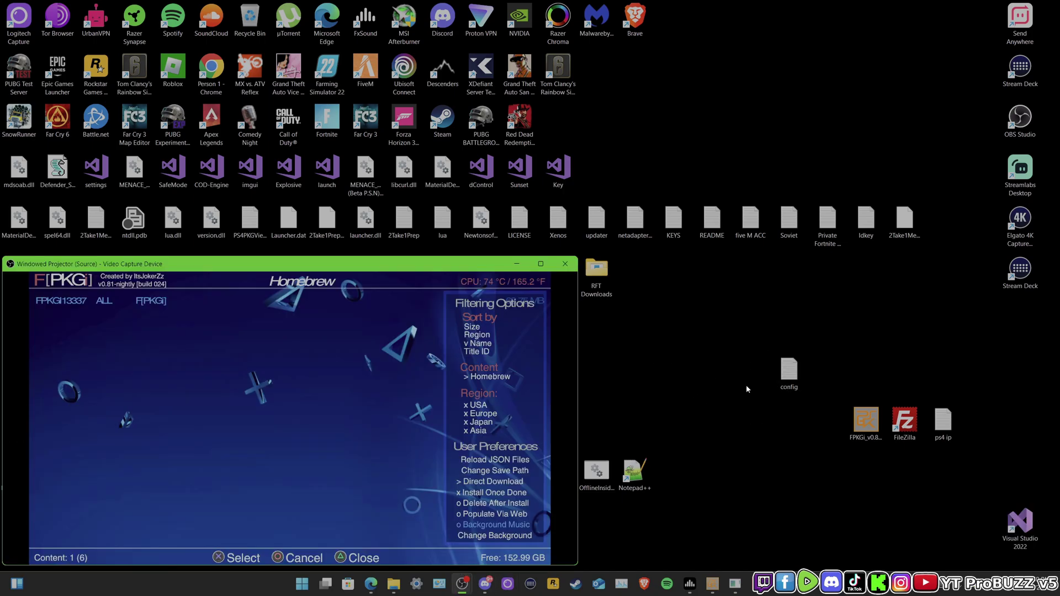
right_click(788, 371)
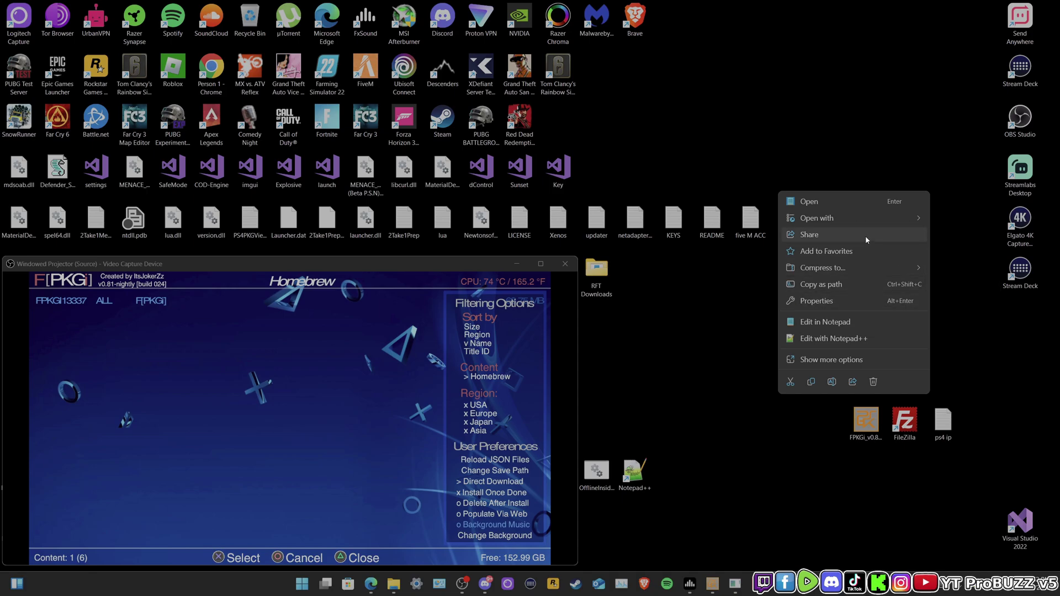
mouse_move(851, 220)
left_click(969, 213)
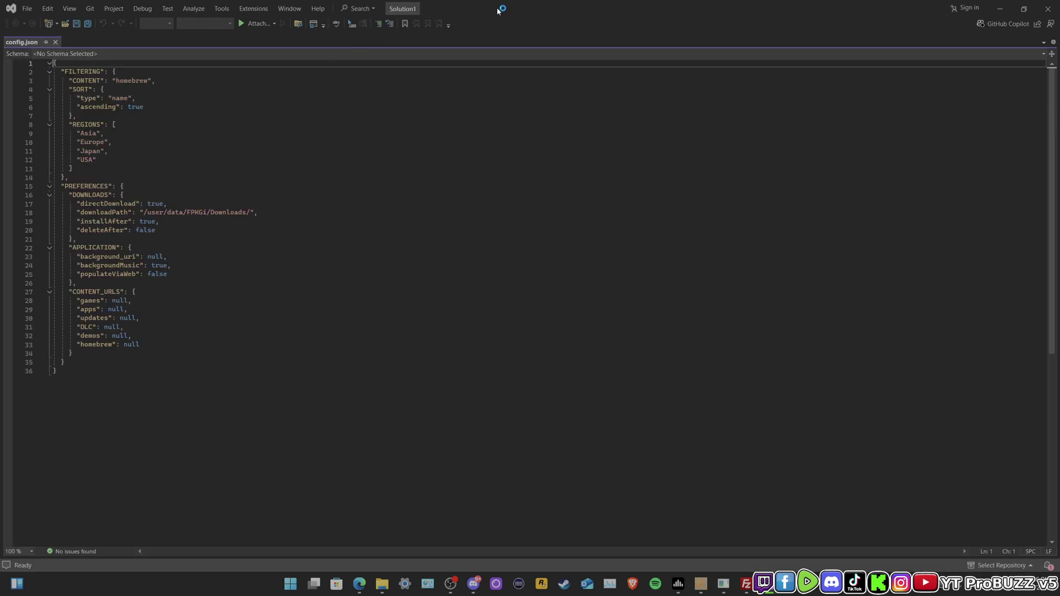
Restore Visual Studio to a window and review the line 18 downloadPath and null CONTENT_URLS entries
double_click(569, 11)
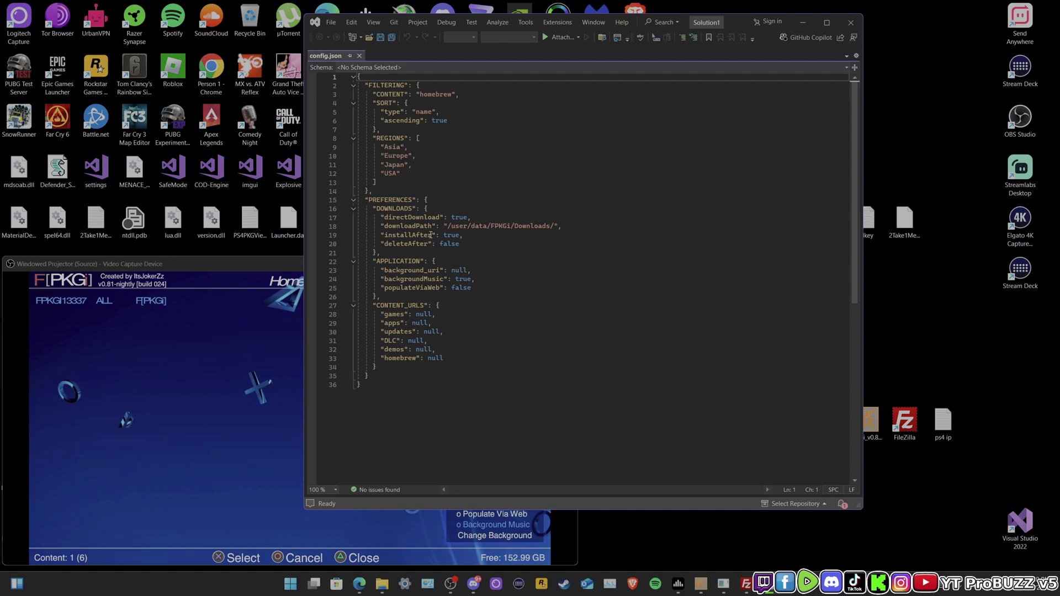
left_click_drag(444, 226, 562, 226)
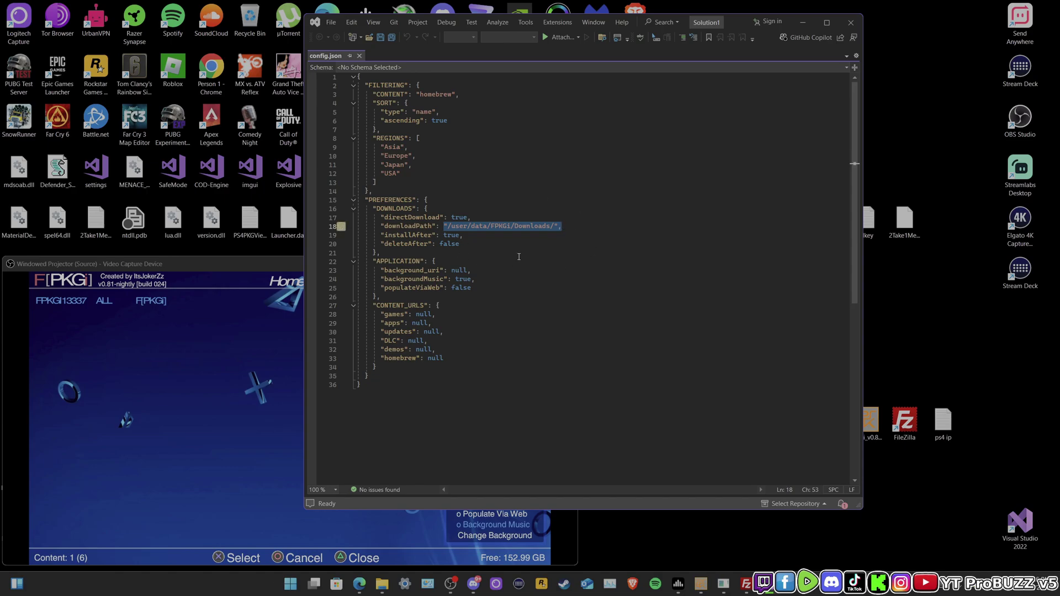
left_click(424, 315)
key("Down")
key("Down")
key("Down")
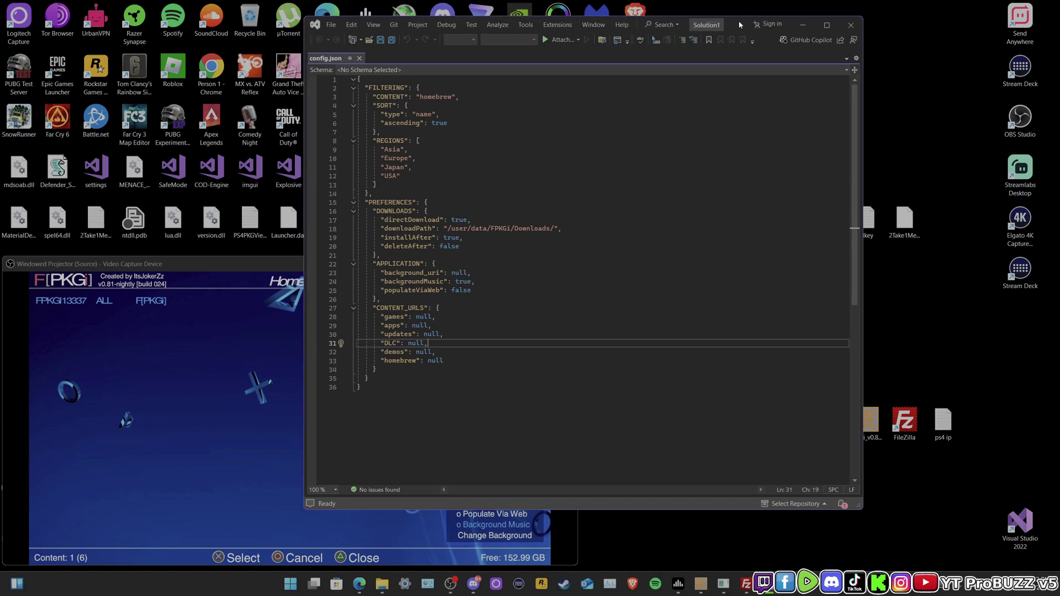
Narrow Visual Studio aside, then in FileZilla open Backgrounds and select 99999.png
left_click_drag(745, 27, 791, 34)
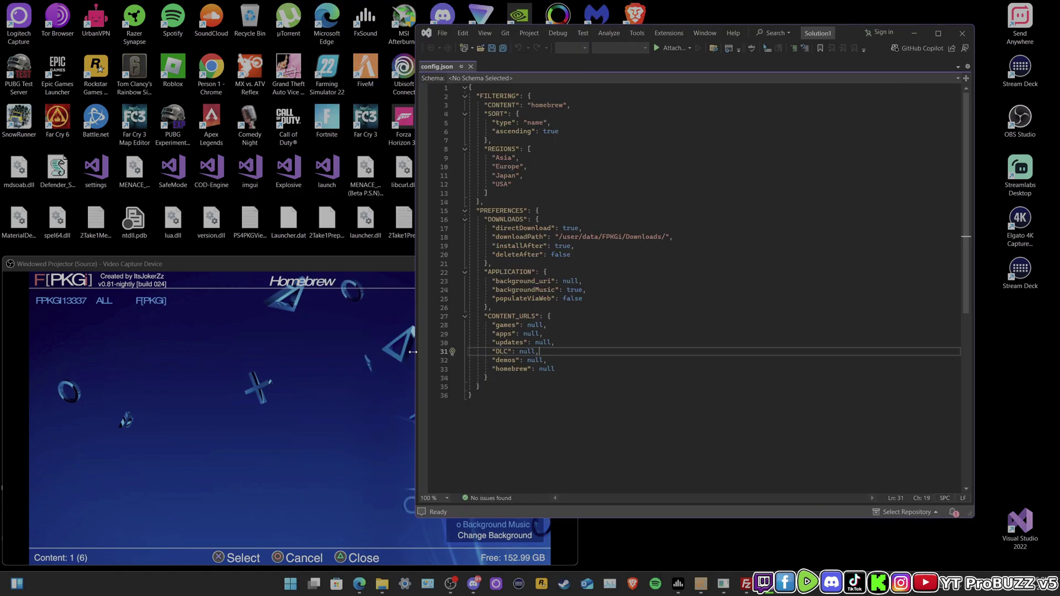
left_click_drag(416, 355, 579, 341)
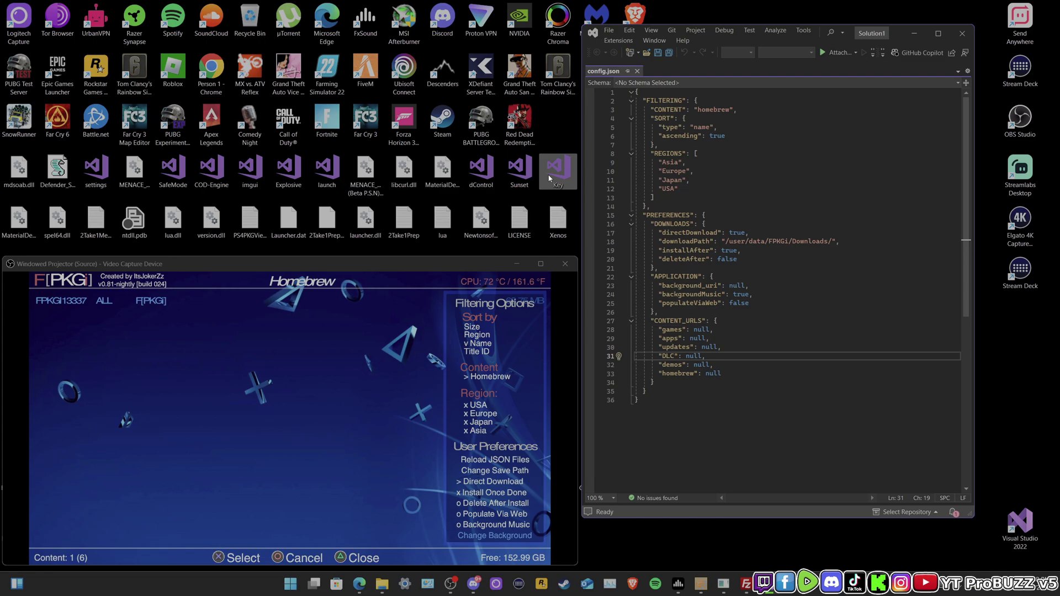
left_click(745, 584)
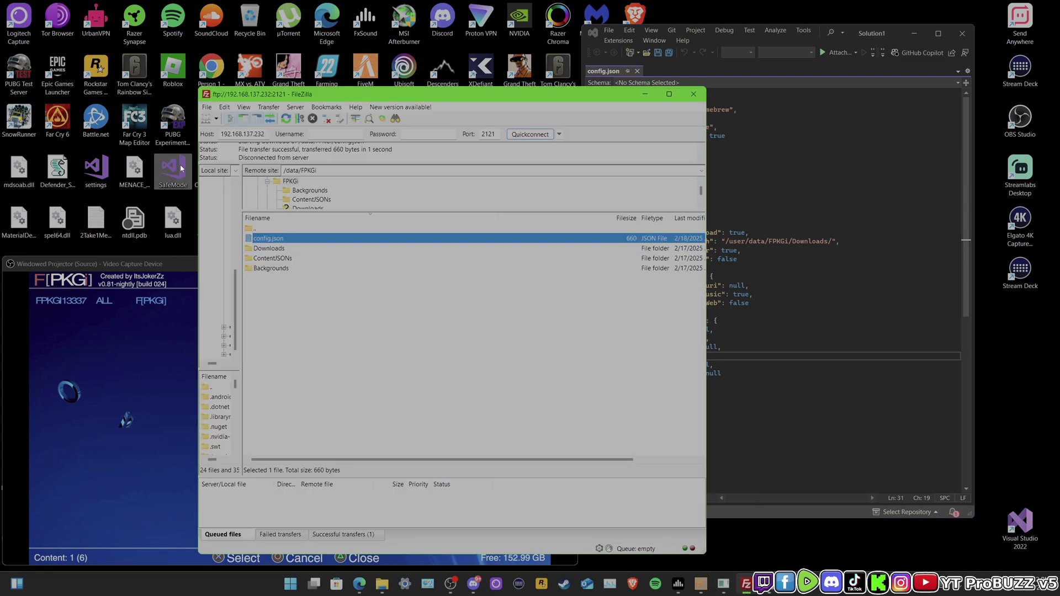
left_click_drag(342, 101, 653, 100)
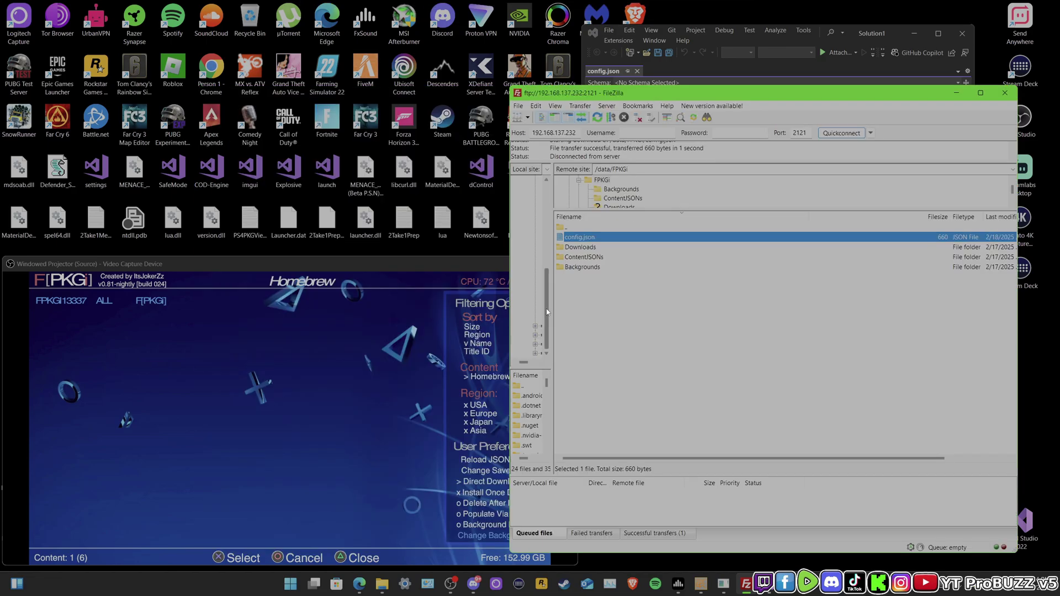
double_click(584, 269)
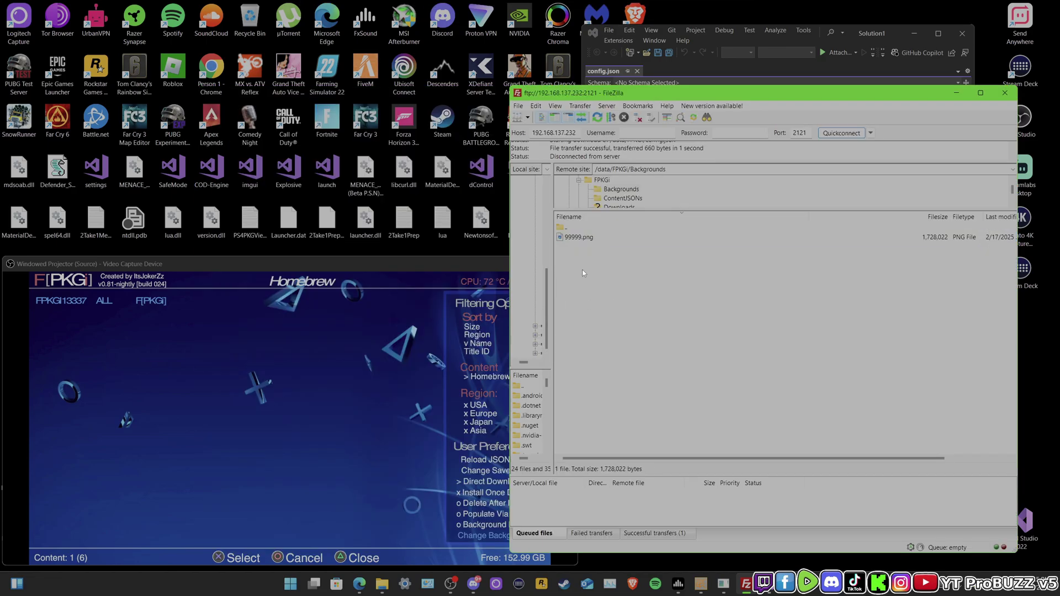
left_click(590, 238)
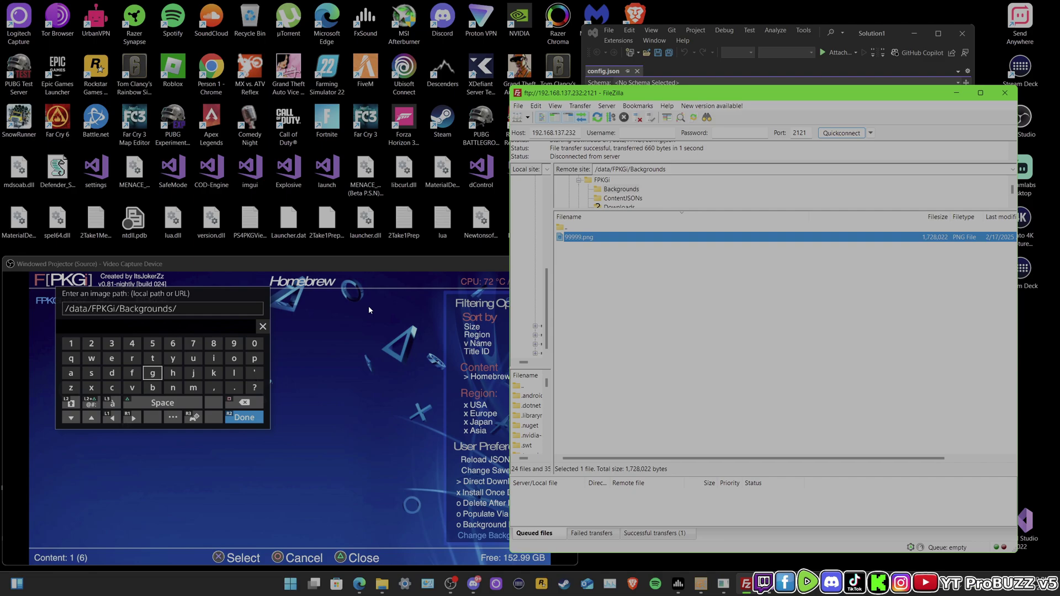
Type '99999.' after /data/FPKGi/Backgrounds/ on the on-screen keyboard
key("Right")
key("Right")
key("Right")
key("Right")
key("Right")
key("Up")
Complete the path as /data/FPKGi/Backgrounds/99999.Png and confirm it as the background
key("Up")
key("Left")
type("99999")
key("Down")
key("Down")
key("Down")
type(".")
key("Up")
key("Up")
key("Right")
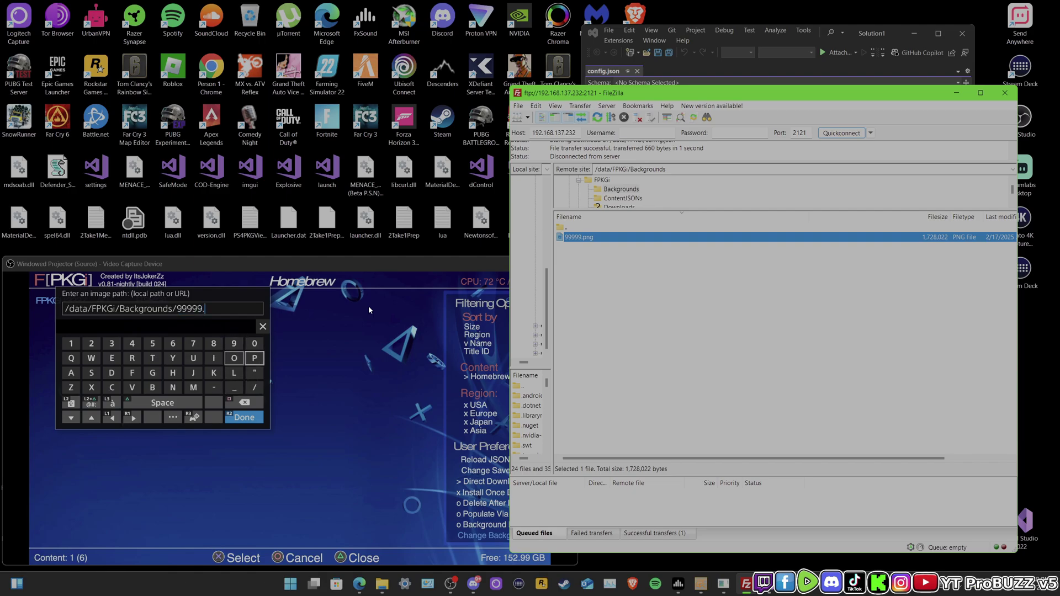
type("P")
key("Left")
key("Left")
key("Down")
key("Left")
key("Down")
key("Left")
type("n")
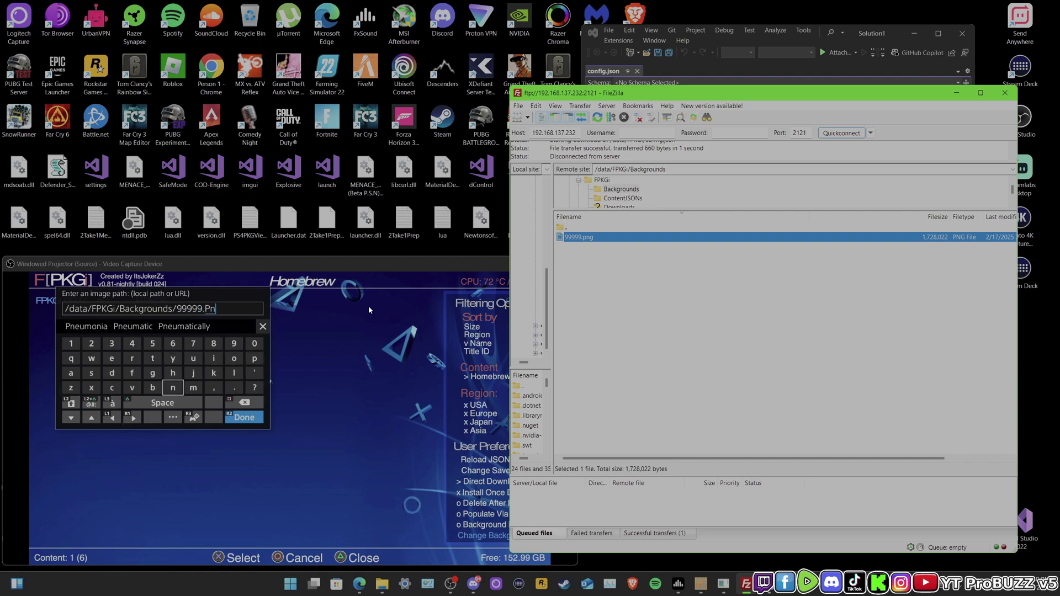
key("Up")
key("Left")
type("g")
key("Right")
key("Right")
key("Right")
key("Right")
key("Down")
key("Down")
key("Down")
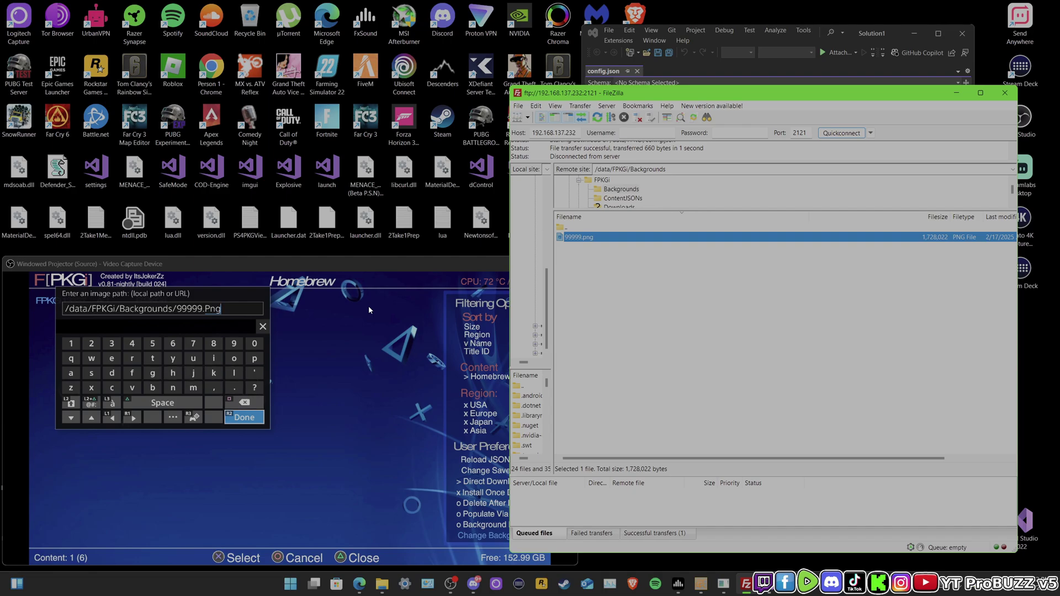
key("Return")
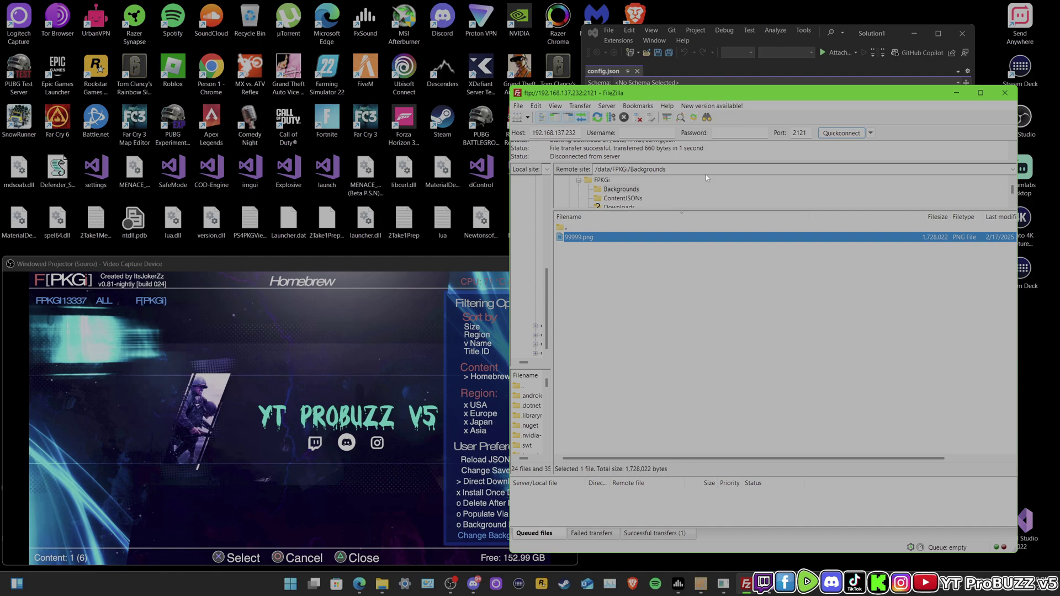
Minimize FileZilla so Visual Studio's config.json shows beside FPKGi with its YT ProBUZZ v5 background
left_click(952, 93)
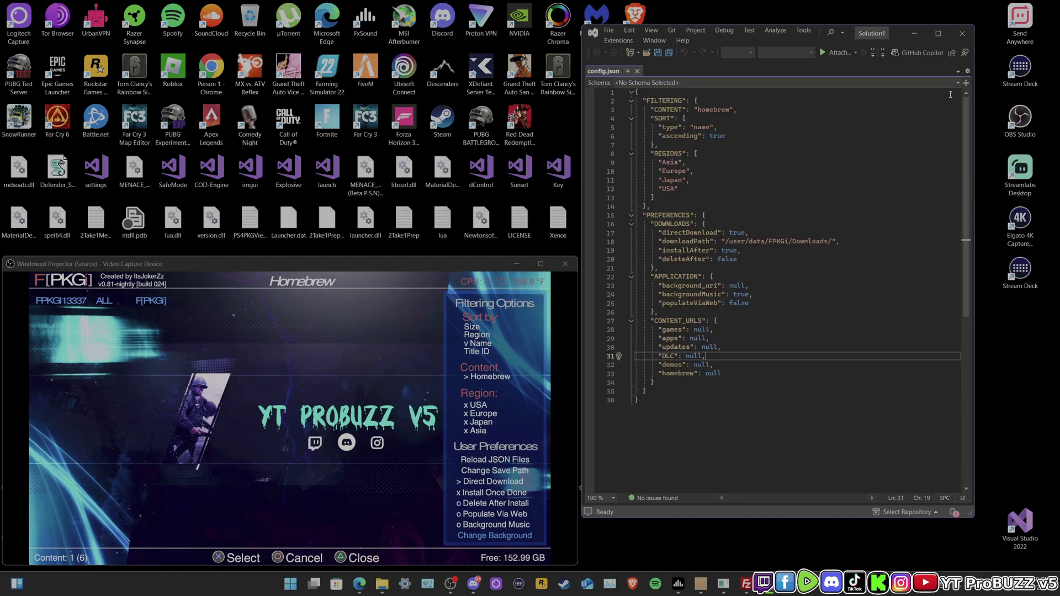